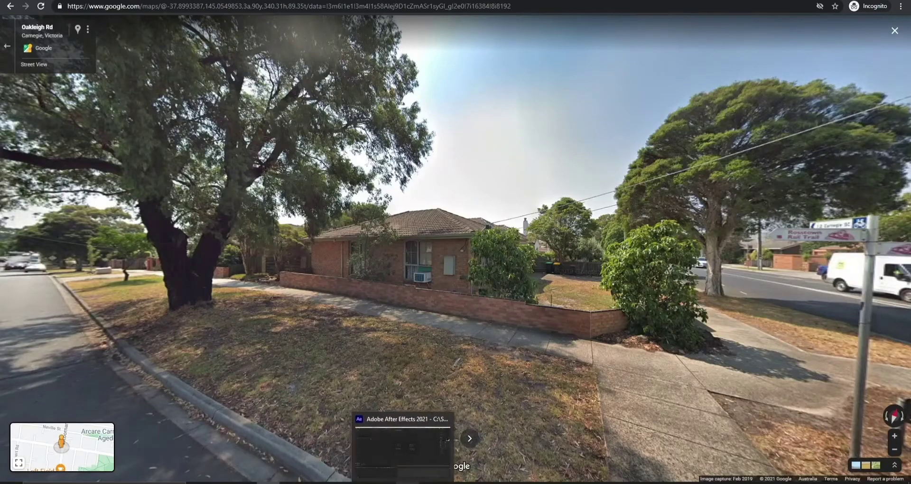
Switch to After Effects and create a composition from earth view.jpg.
left_click(385, 483)
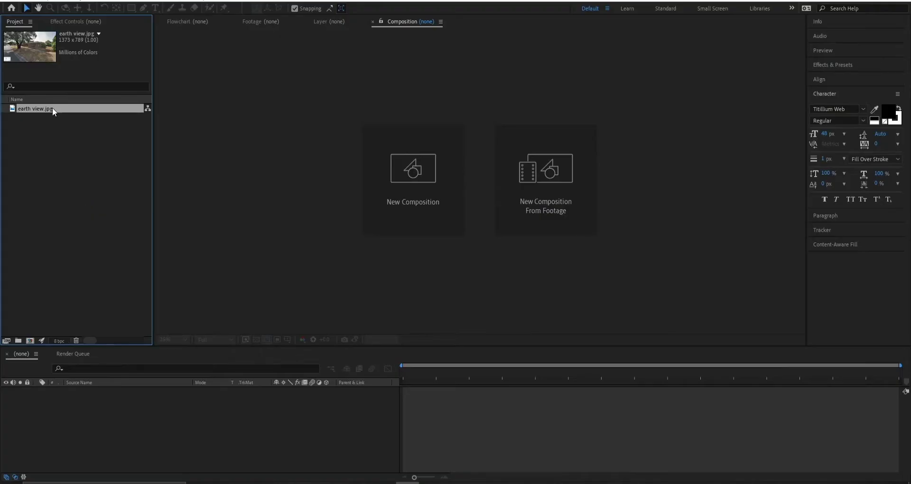
left_click_drag(53, 107, 102, 430)
scroll(560, 144, "up", 2)
scroll(557, 149, "down", 2)
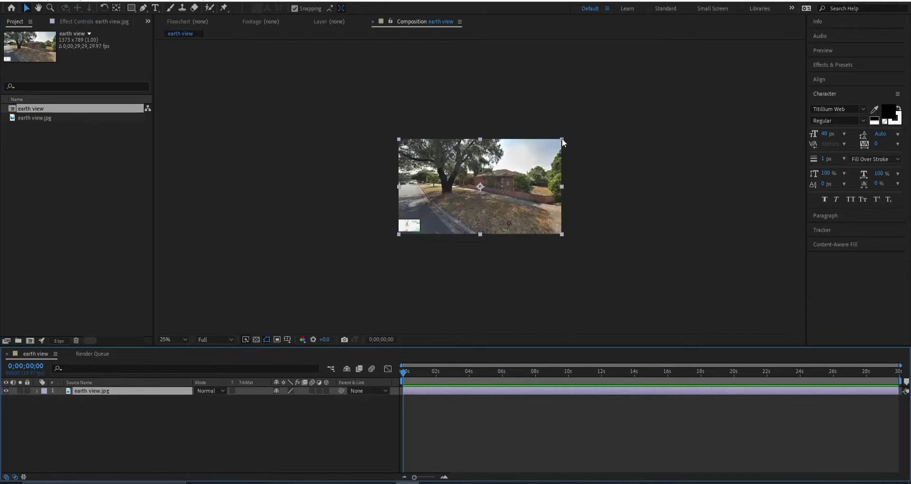
mouse_move(562, 138)
left_mouse_down()
mouse_move(602, 115)
mouse_move(565, 136)
left_mouse_up()
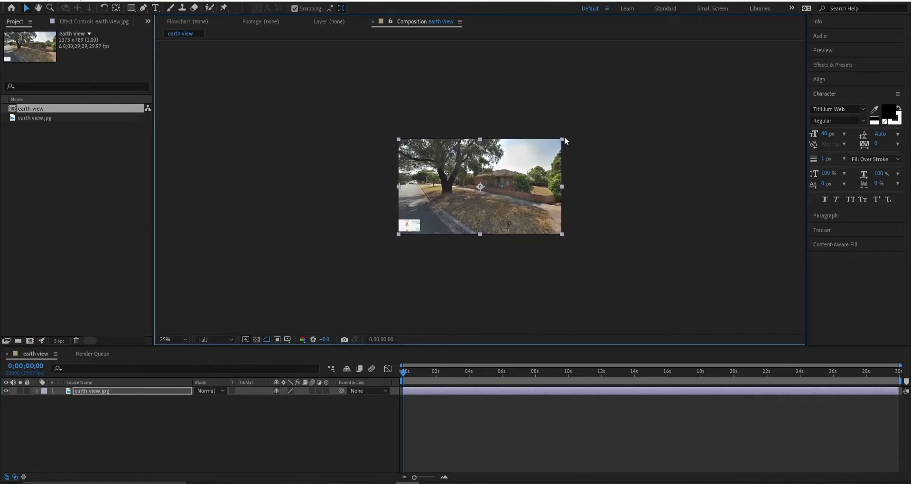
left_click(565, 136)
scroll(522, 171, "up", 2)
scroll(496, 184, "down", 1)
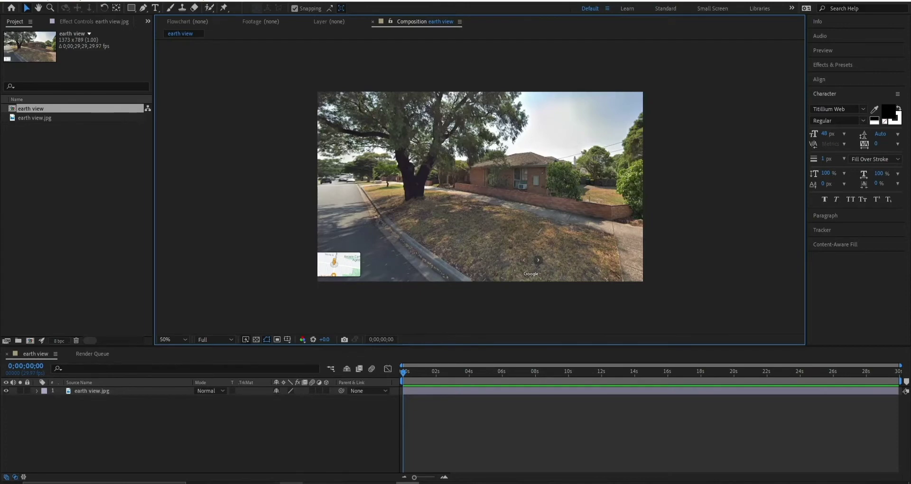
key("alt+Tab")
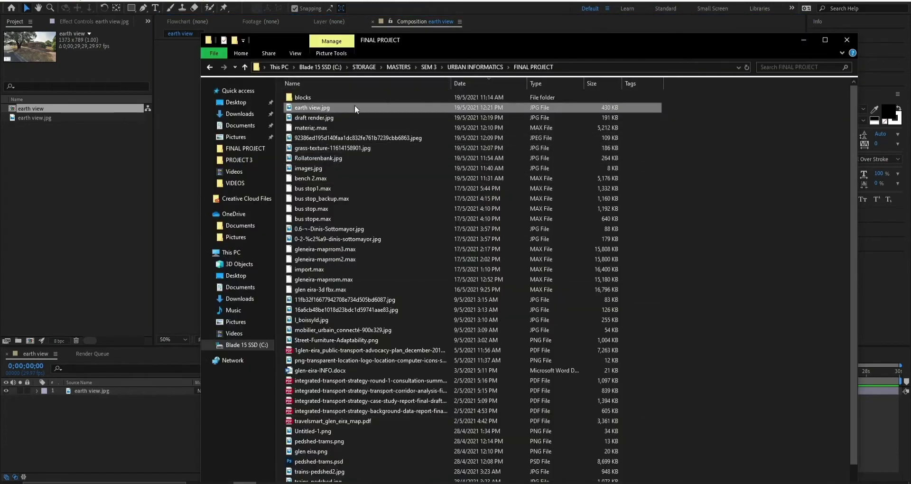
left_click(334, 117)
left_click_drag(334, 118, 107, 435)
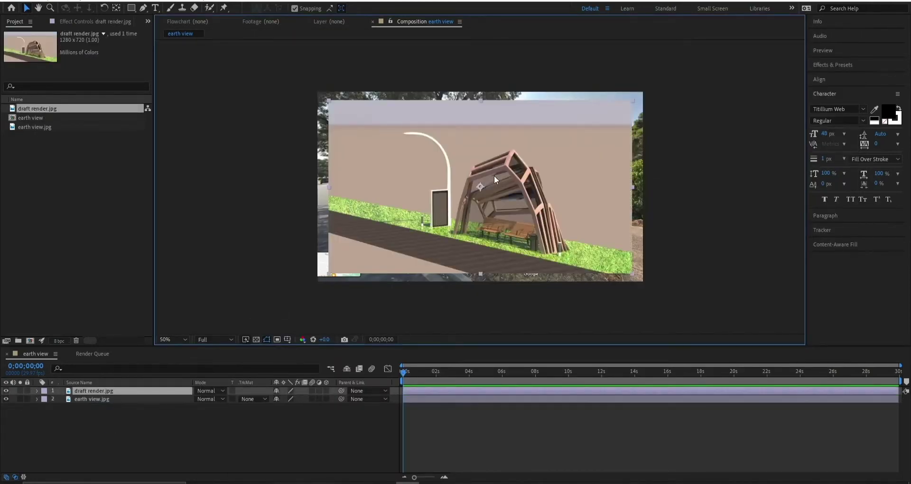
key("Delete")
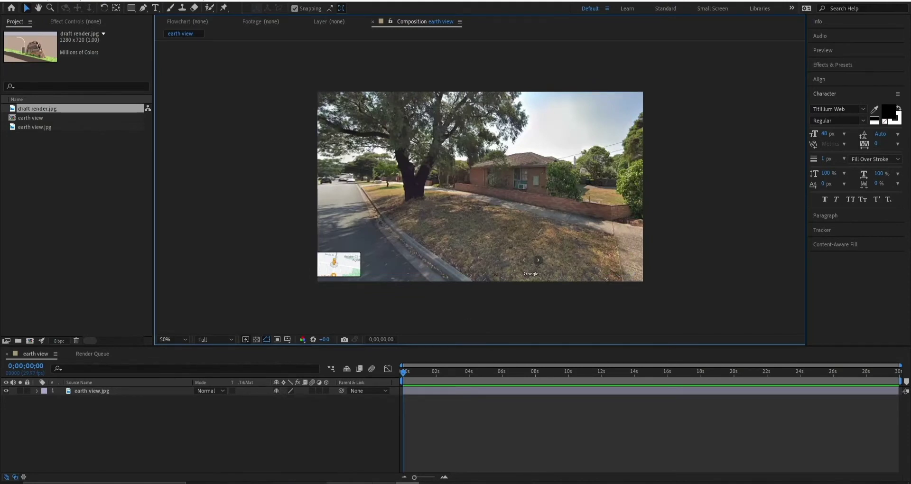
Switch to Photoshop and toggle the bench and screen layers of draft render.psd to check how they are separated.
left_click(123, 483)
type("pho")
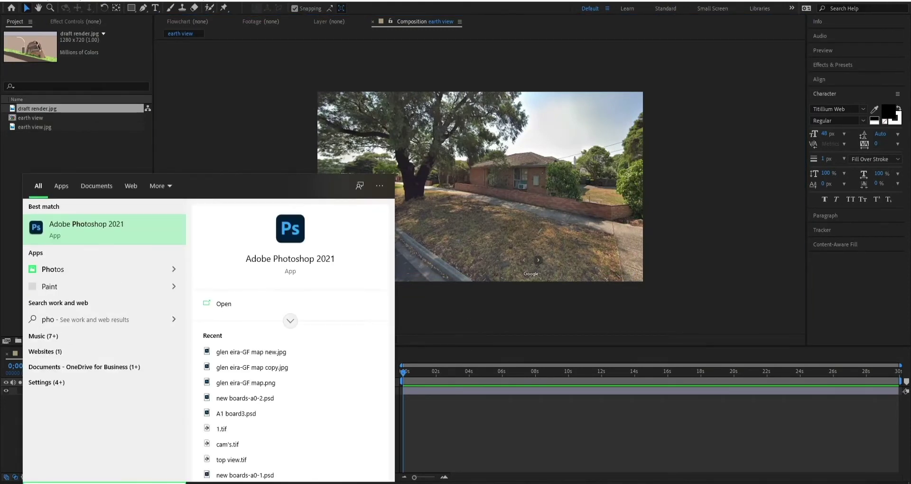
left_click(104, 230)
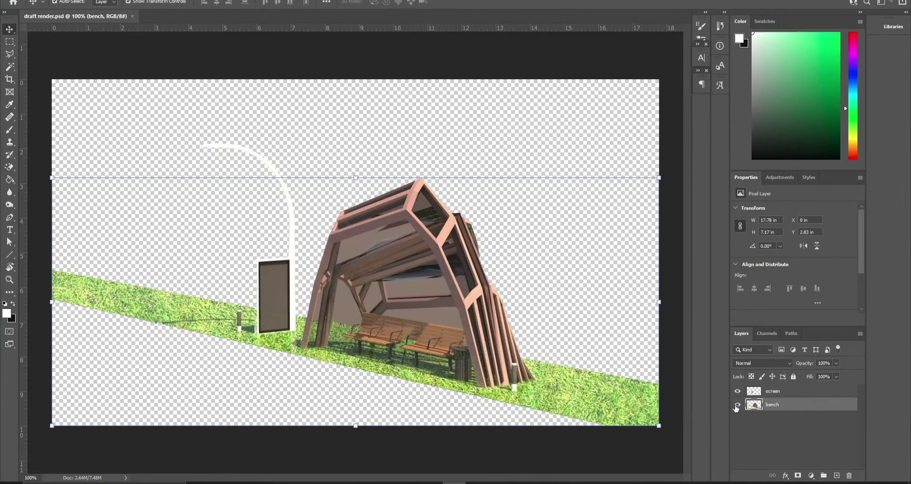
left_click(737, 404)
left_click(738, 405)
left_click(738, 391)
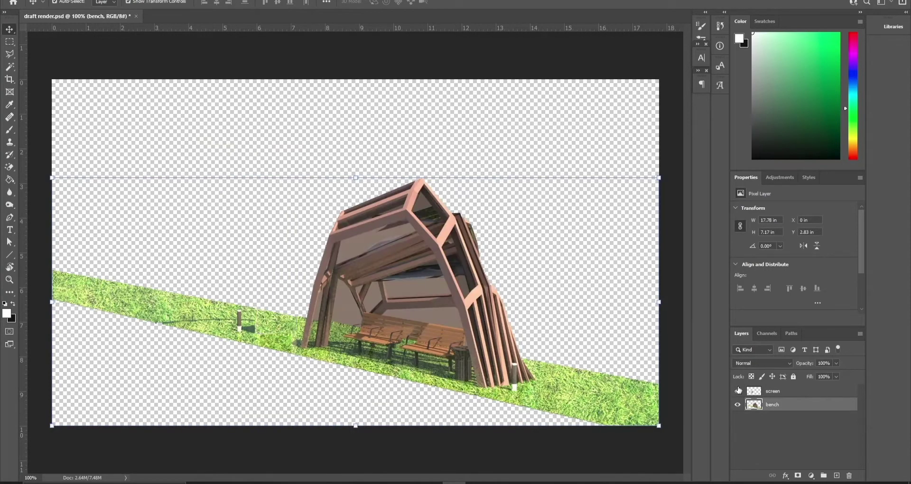
left_click(739, 390)
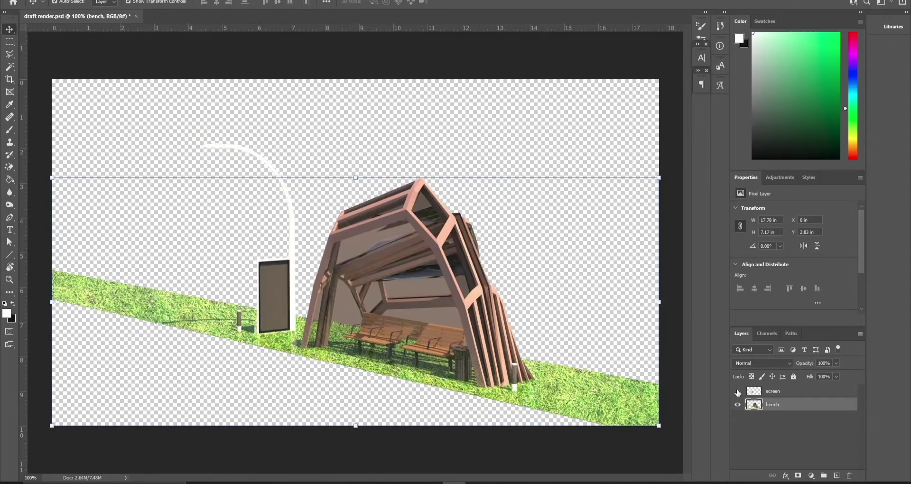
left_click(738, 391)
left_click(738, 392)
Import draft render.psd into After Effects as Composition - Retain Layer Sizes with editable layer styles.
left_click(19, 3)
left_click(31, 103)
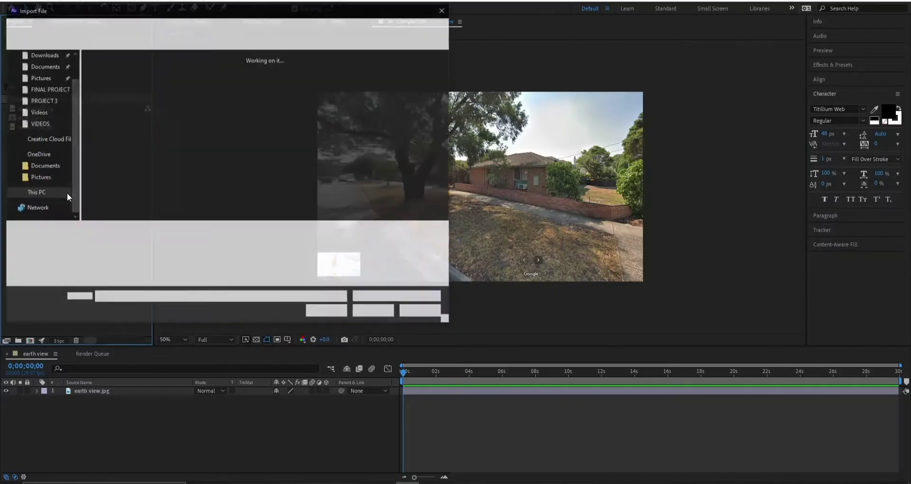
left_click_drag(222, 13, 345, 57)
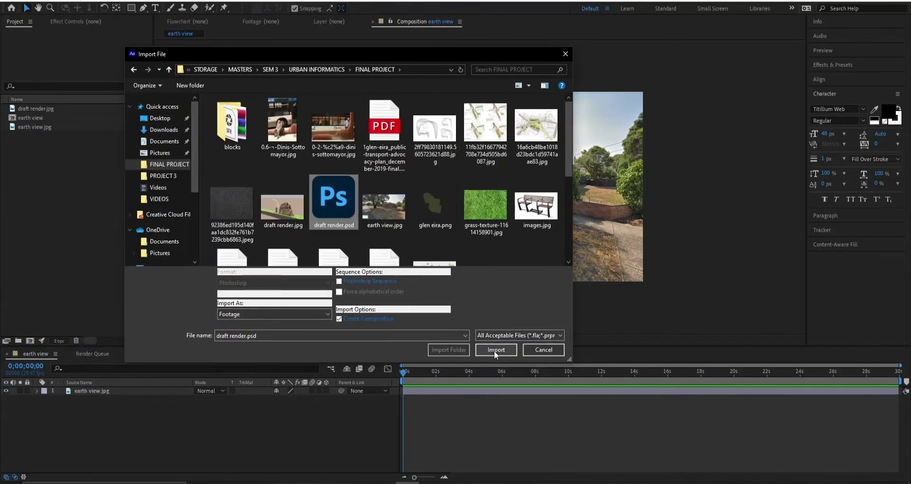
left_click(494, 351)
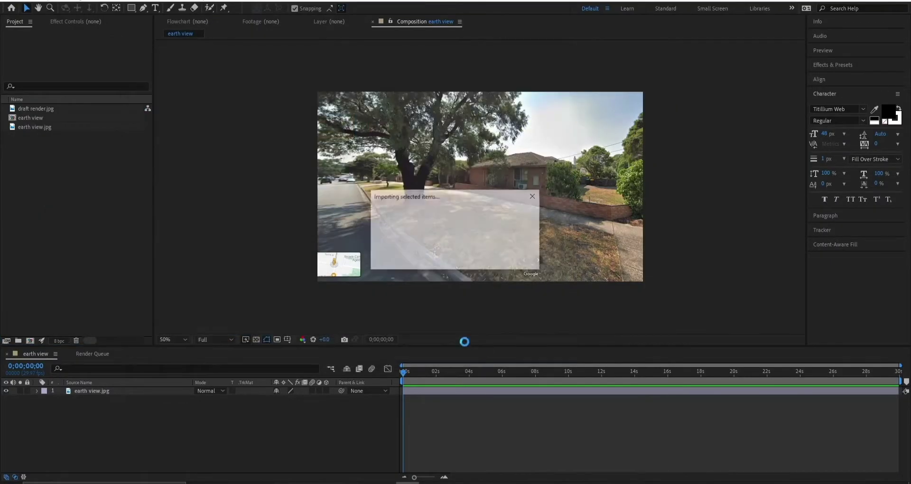
left_click(488, 171)
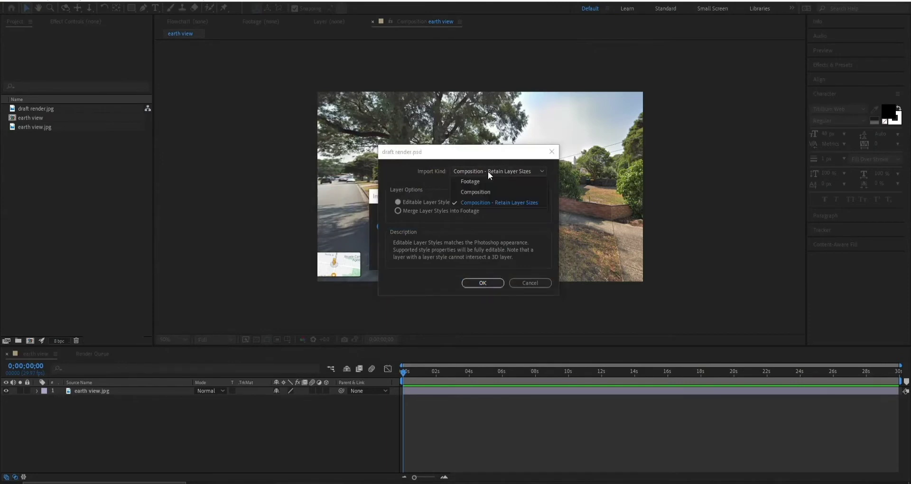
left_click(482, 201)
left_click(472, 283)
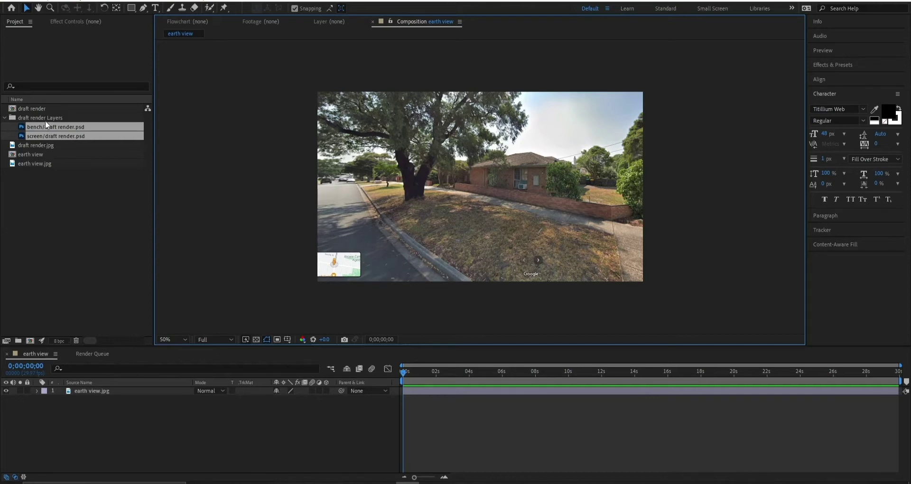
Add the bench and screen layers of draft render.psd to the earth view composition, with earth view.jpg beneath them.
left_click(5, 118)
left_click(34, 110)
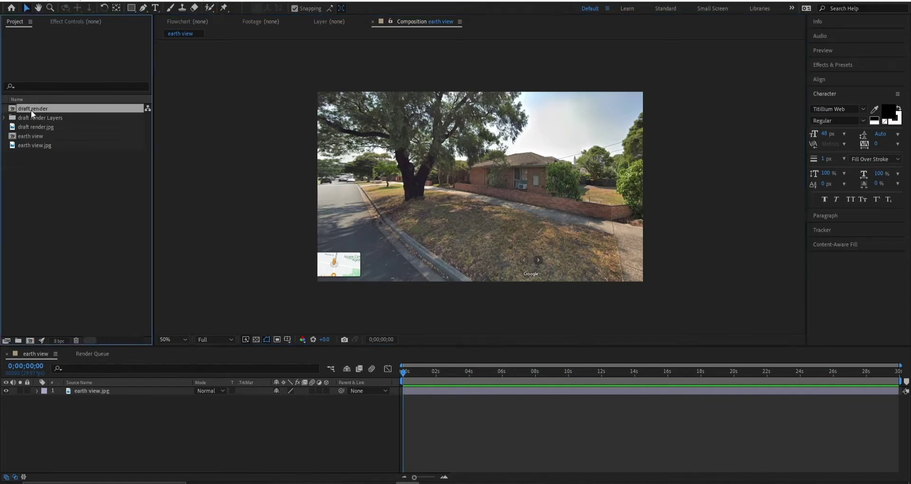
left_click(4, 119)
left_click(46, 129)
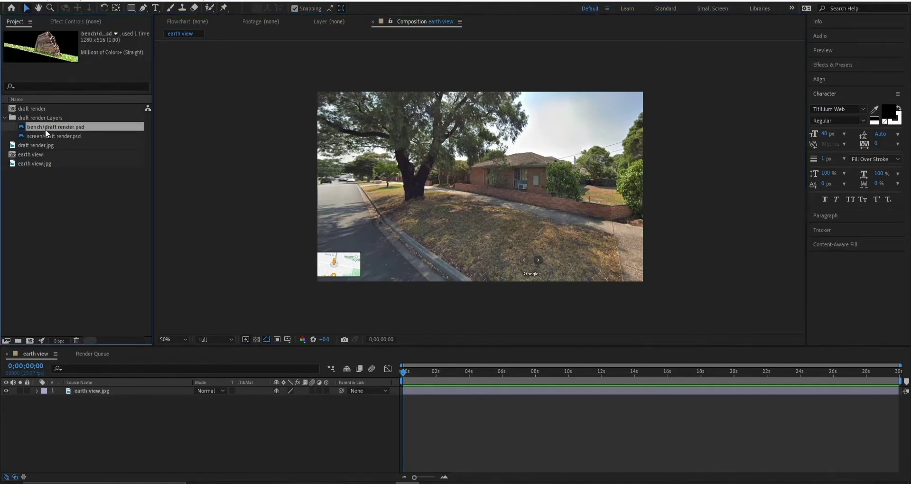
left_click(69, 136, "shift")
left_click_drag(78, 127, 109, 428)
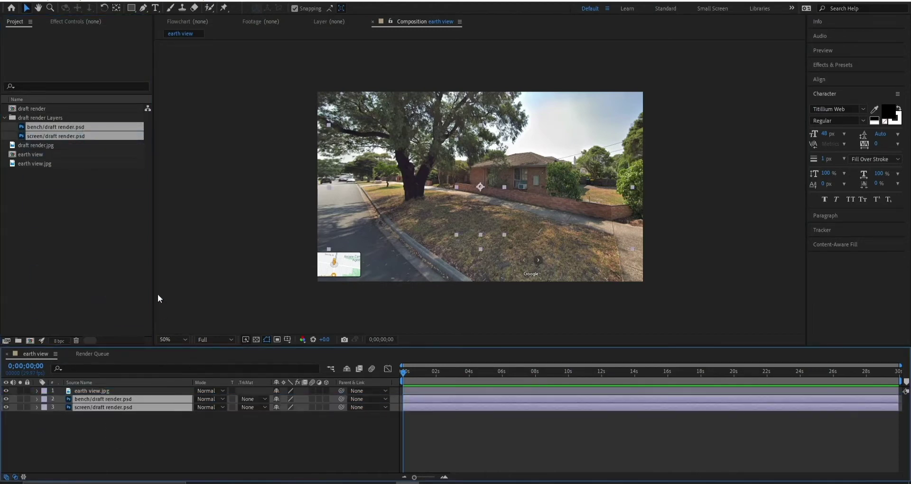
left_click_drag(124, 392, 123, 412)
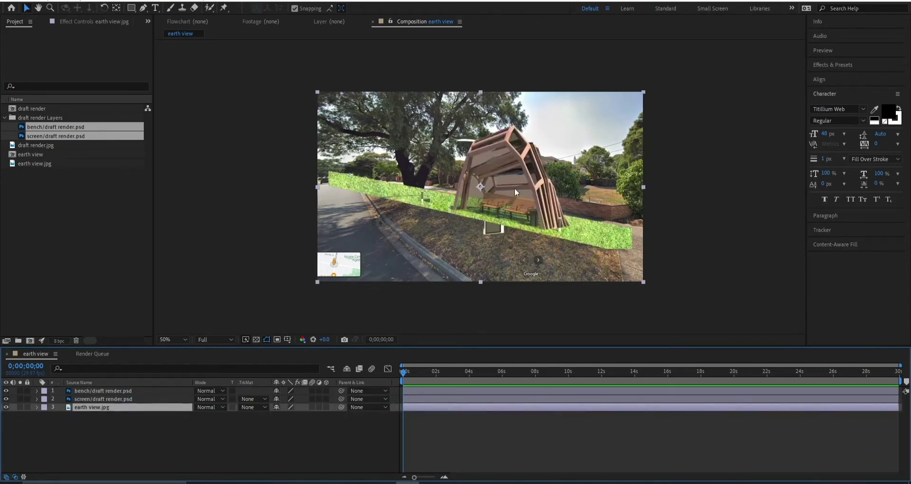
Move the bench and screen layers down onto the grass verge and stand the screen beside the shelter on its road side.
left_click_drag(496, 185, 508, 210)
key("ctrl+z")
left_click(149, 420)
left_click(130, 398)
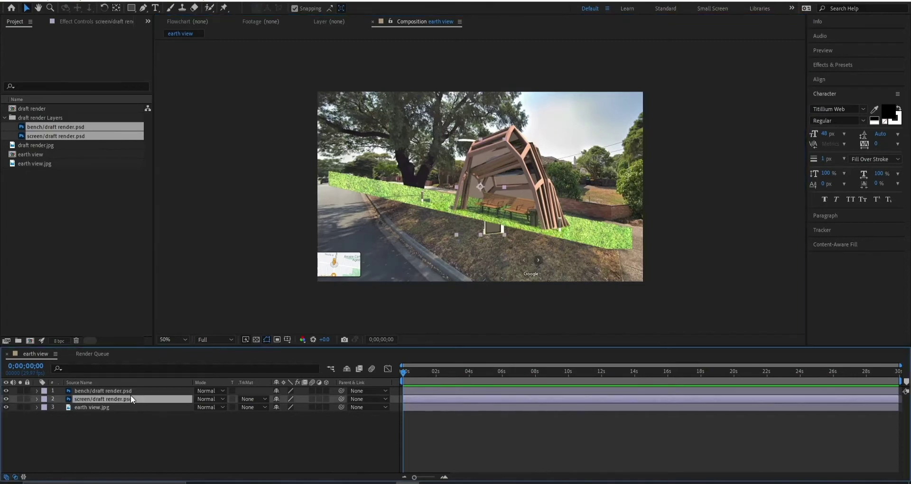
left_click(138, 391, "shift")
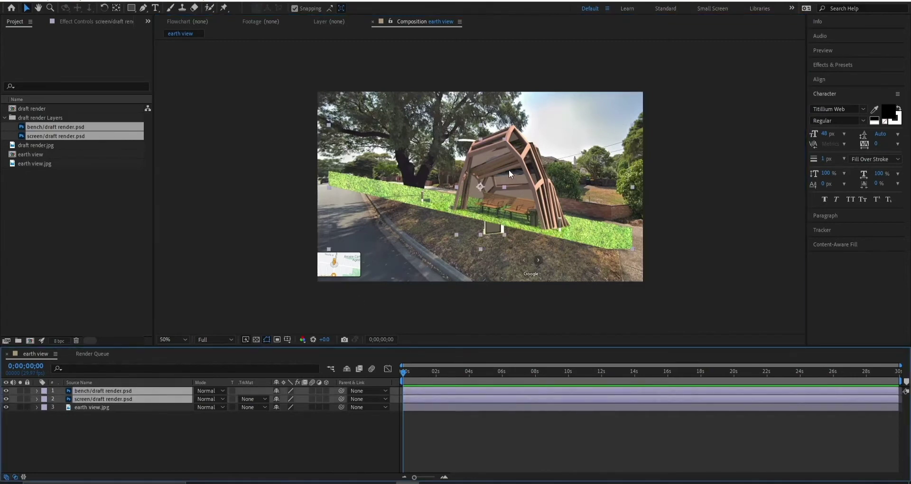
left_click_drag(511, 167, 491, 185)
left_click(119, 399)
left_click_drag(463, 220, 411, 176)
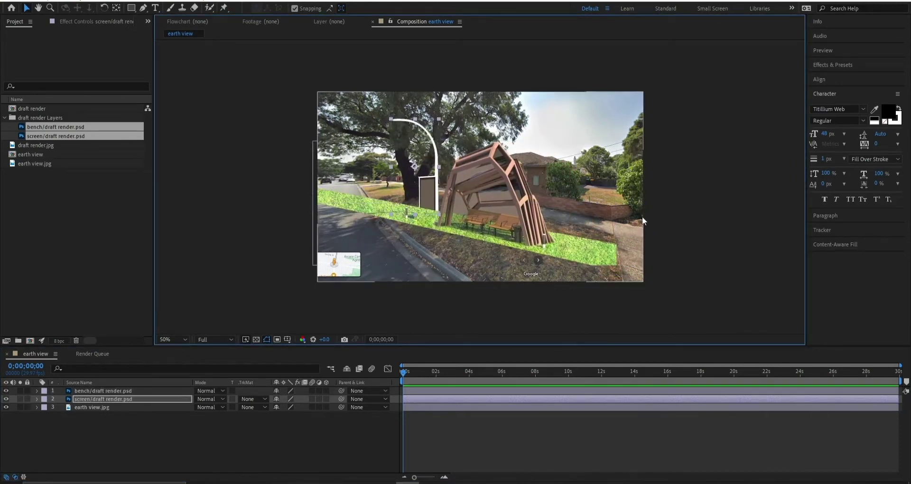
left_click(705, 198)
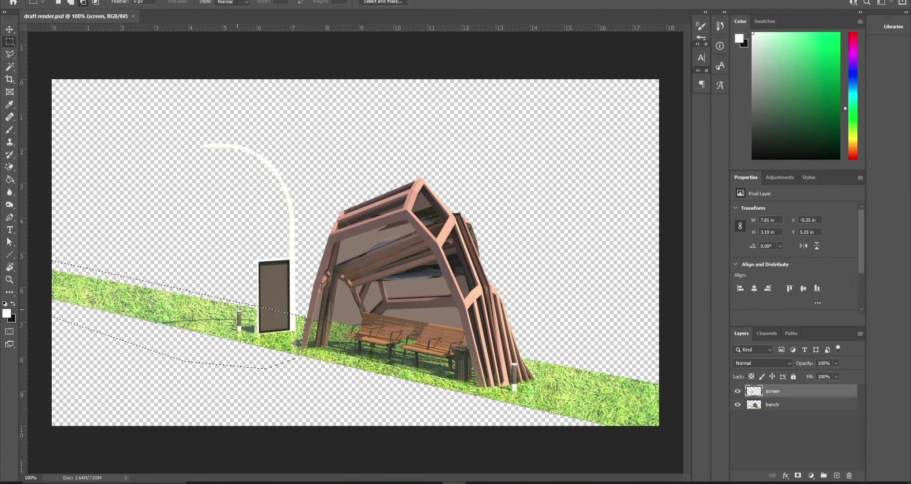
In Photoshop, exclude the small bollard from the existing grass selection and delete the selected grass from the bench layer.
left_click_drag(238, 309, 241, 334)
left_click(804, 406)
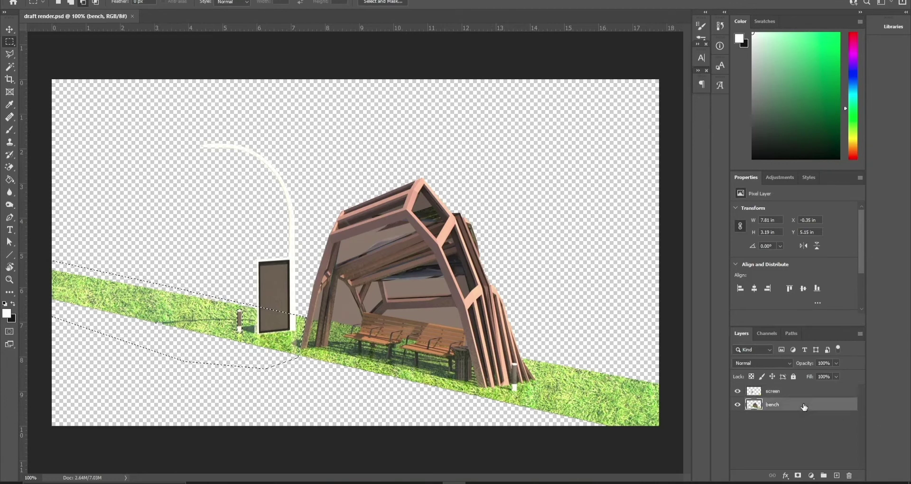
key("Delete")
key("ctrl+d")
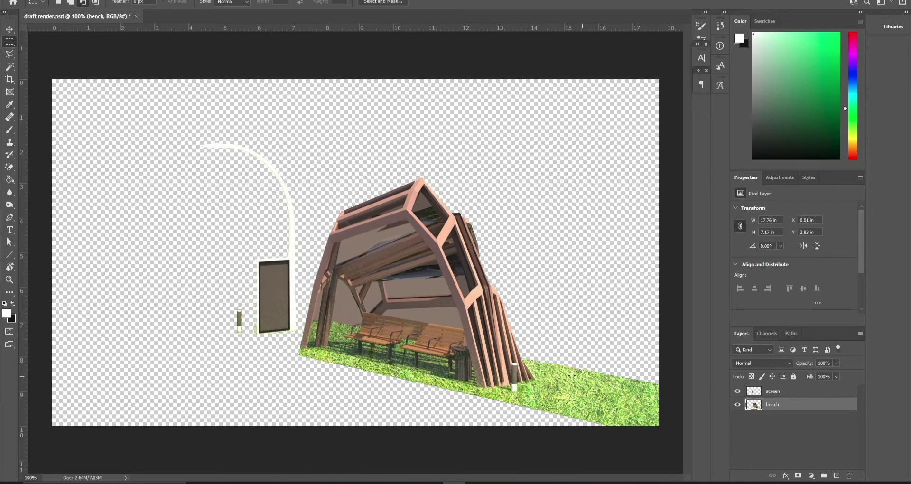
Outline the excess grass to the right of the shelter with the Polygonal Lasso and delete it from the bench layer.
left_click(9, 54)
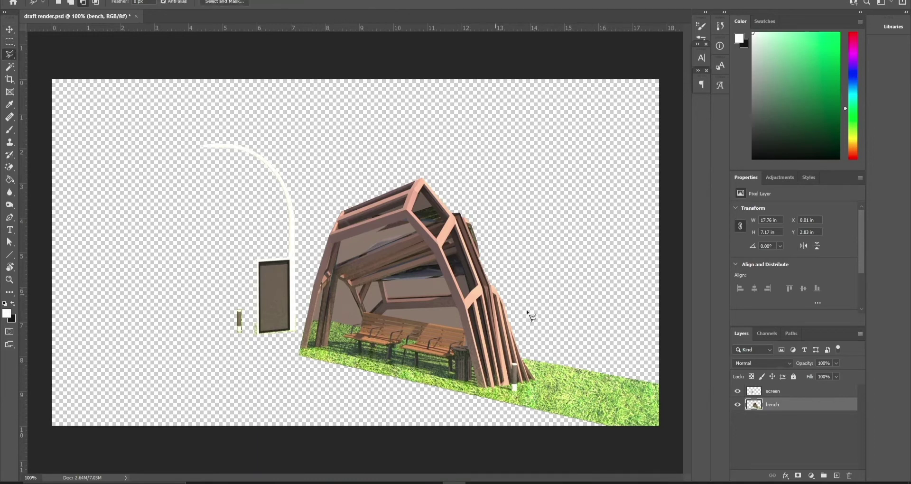
left_click(503, 401)
left_click(584, 354)
left_click(684, 370)
left_click(669, 437)
left_click(601, 448)
left_click(524, 433)
left_click(503, 402)
key("Delete")
key("ctrl+d")
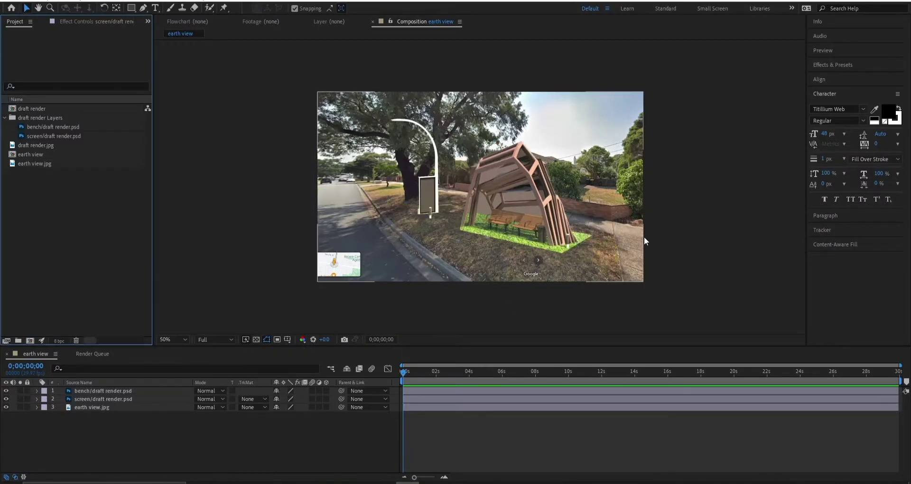
Back in After Effects, shift the bench layer slightly and move the screen layer right so it stands close beside the shelter.
left_click(669, 216)
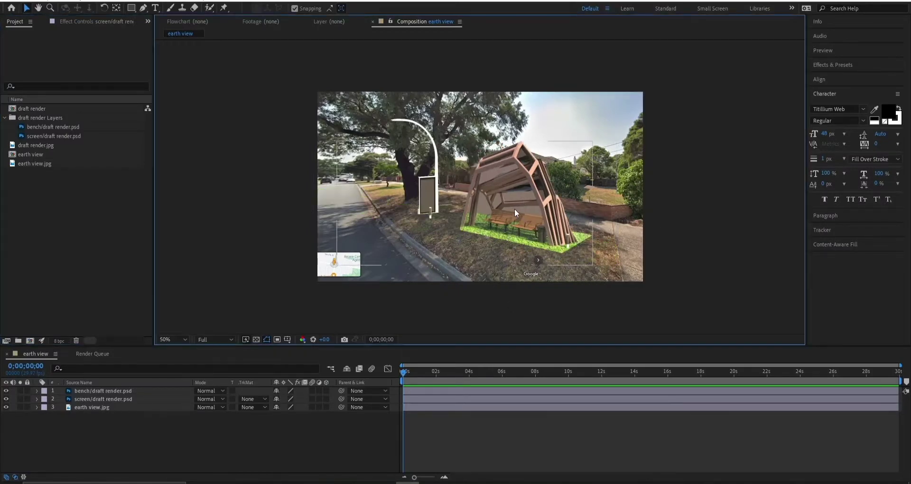
left_click(434, 200)
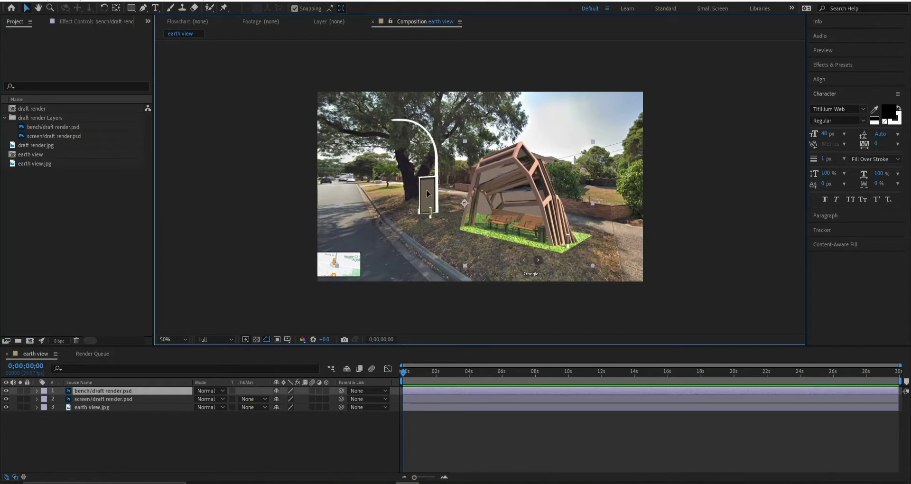
mouse_move(435, 194)
left_mouse_down()
mouse_move(421, 200)
mouse_move(426, 190)
left_mouse_up()
left_click(690, 195)
left_click(684, 188)
left_click(494, 189)
left_click(432, 148)
left_click_drag(433, 145, 453, 146)
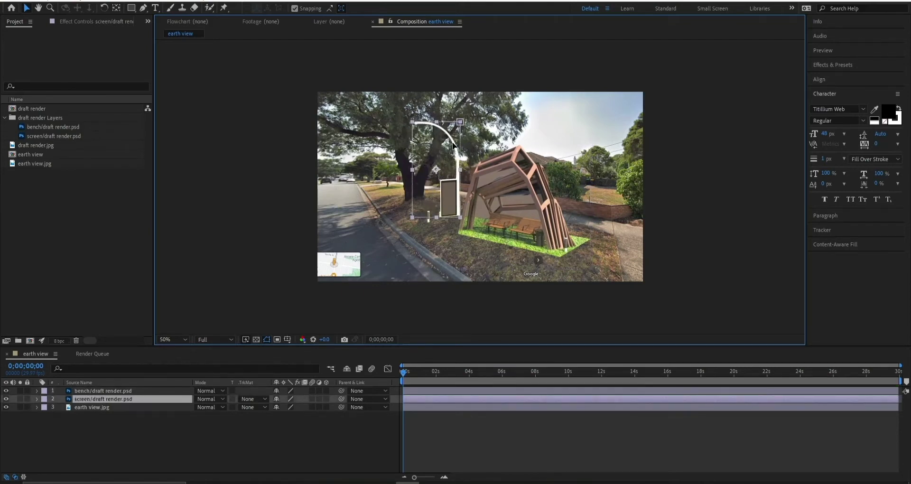
left_click(696, 156)
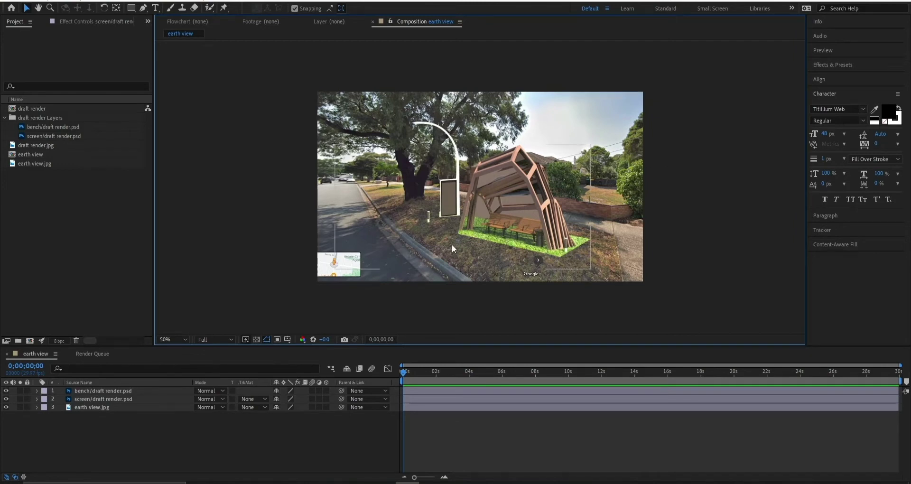
Draw a rectangular mask on the bench layer that encloses the whole shelter, from just beside the screen to the photo's right edge.
left_click(456, 201)
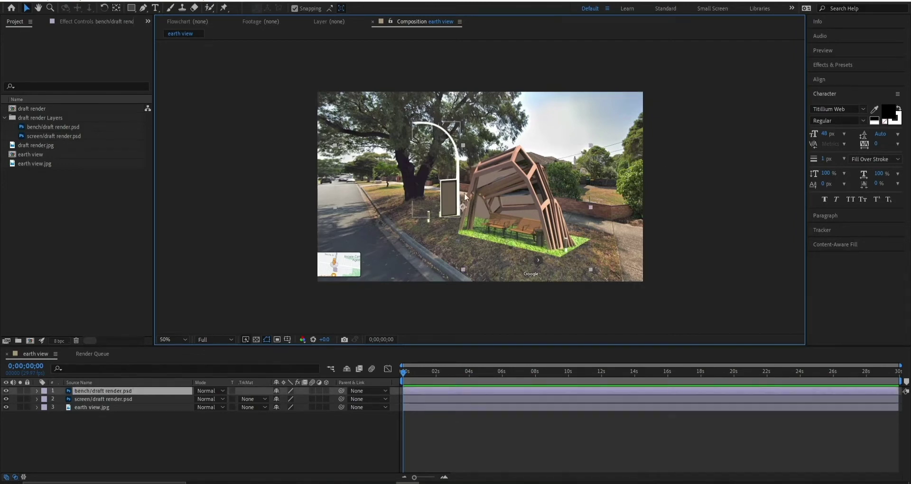
left_click(701, 191)
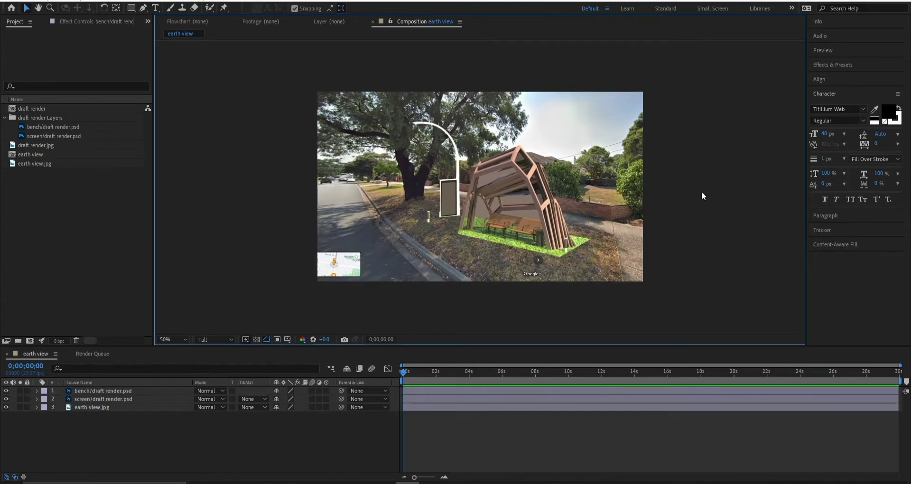
left_click(80, 399)
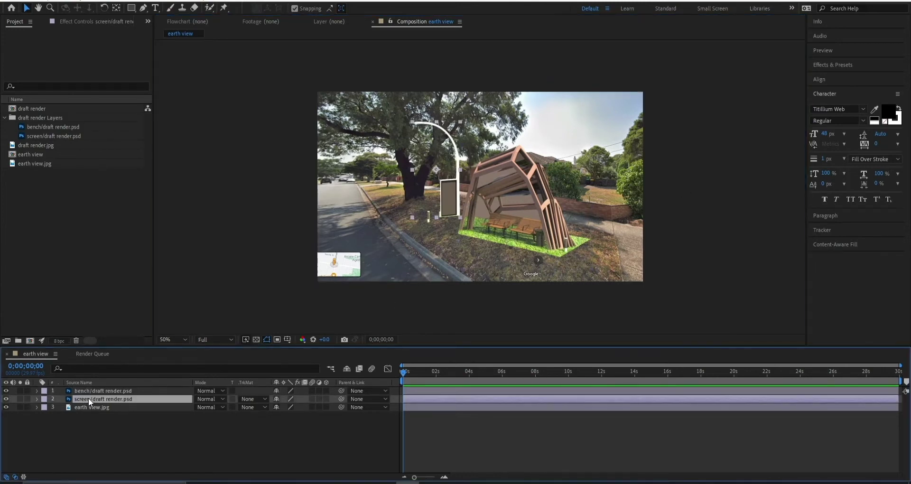
left_click(88, 392)
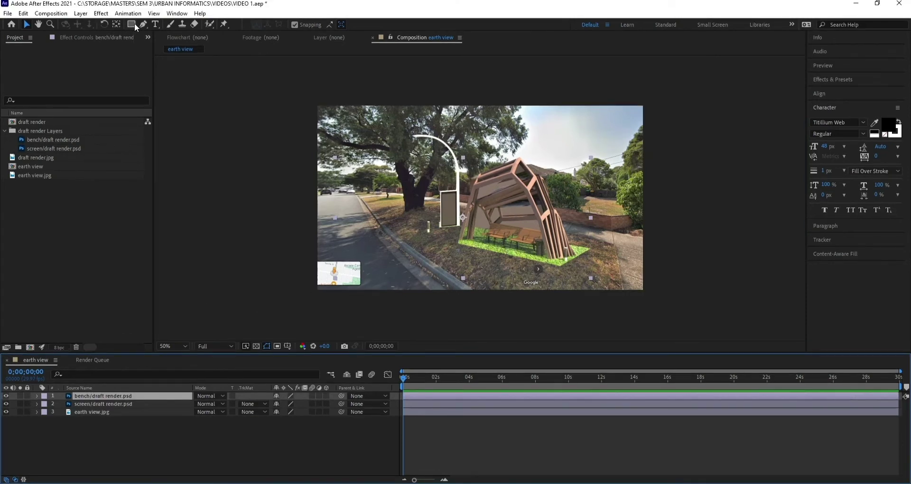
left_click(133, 25)
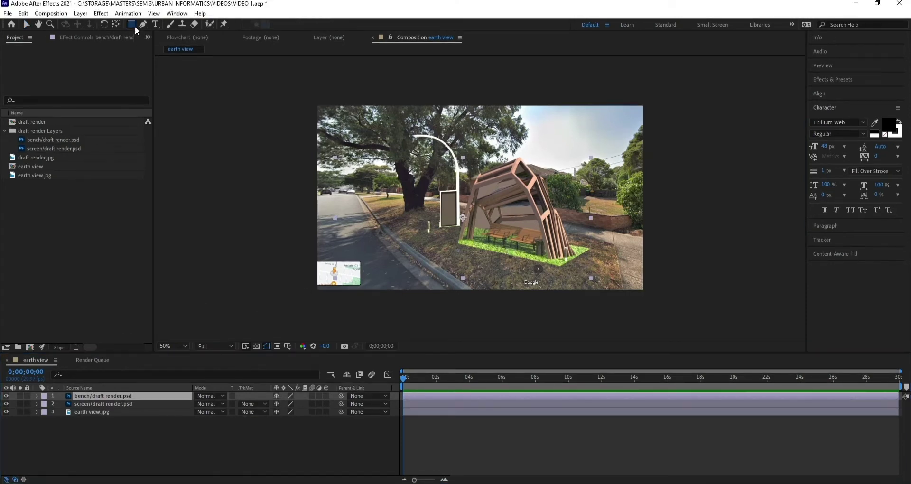
left_click(135, 25)
left_click(174, 25)
left_click_drag(436, 96, 644, 296)
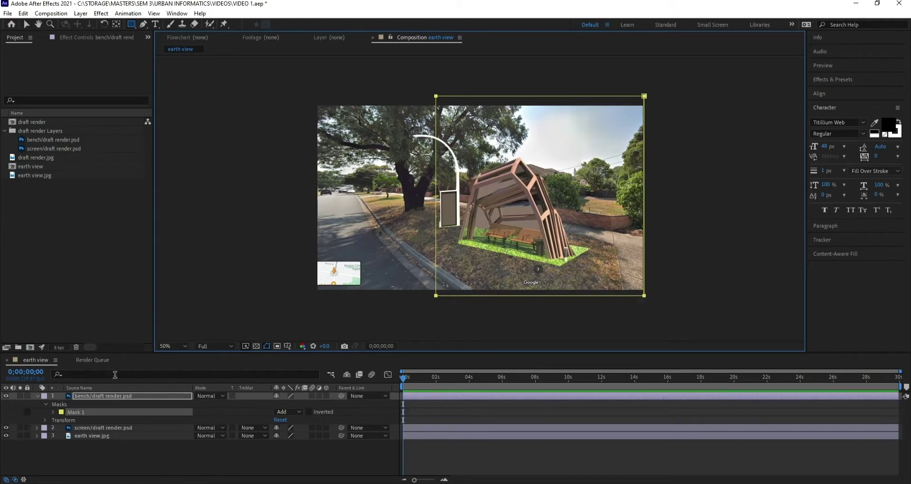
Keyframe the bench layer's Mask Path at 0;00;00;00 and move the mask's left edge beyond the photo's right edge to hide the shelter.
left_click(53, 413)
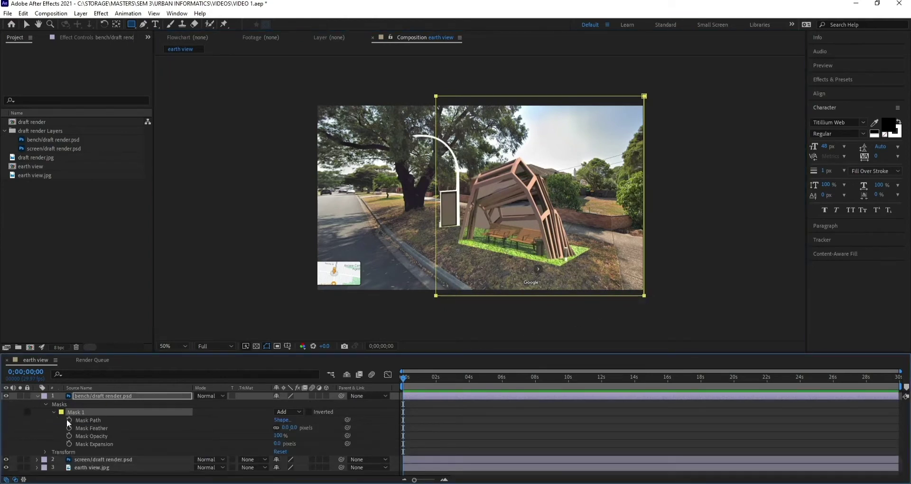
left_click(69, 420)
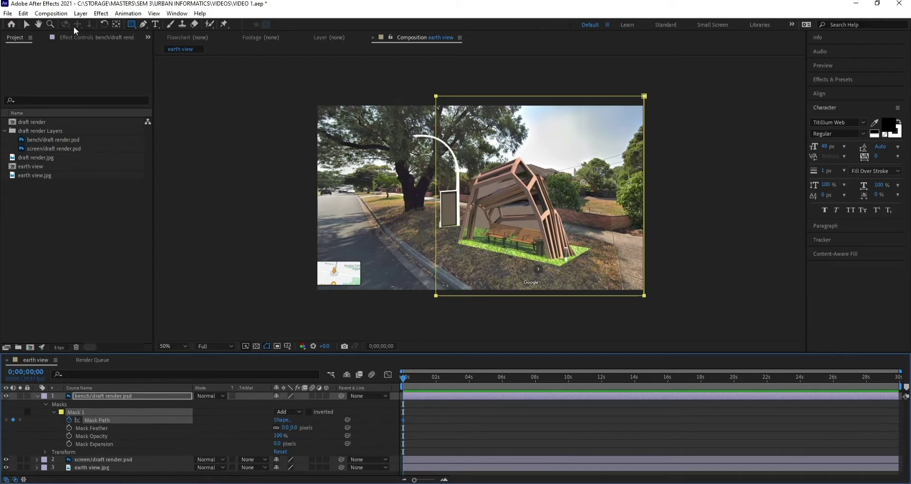
left_click(26, 25)
left_click(438, 175)
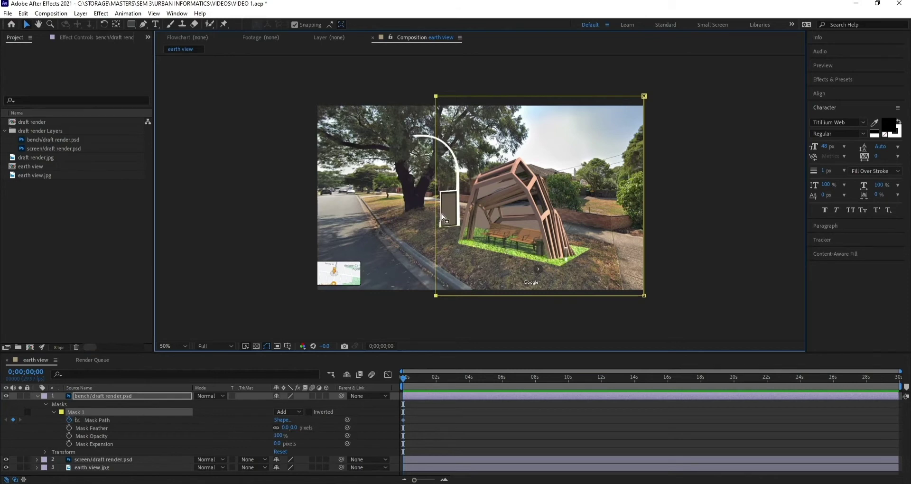
left_click_drag(437, 99, 681, 104)
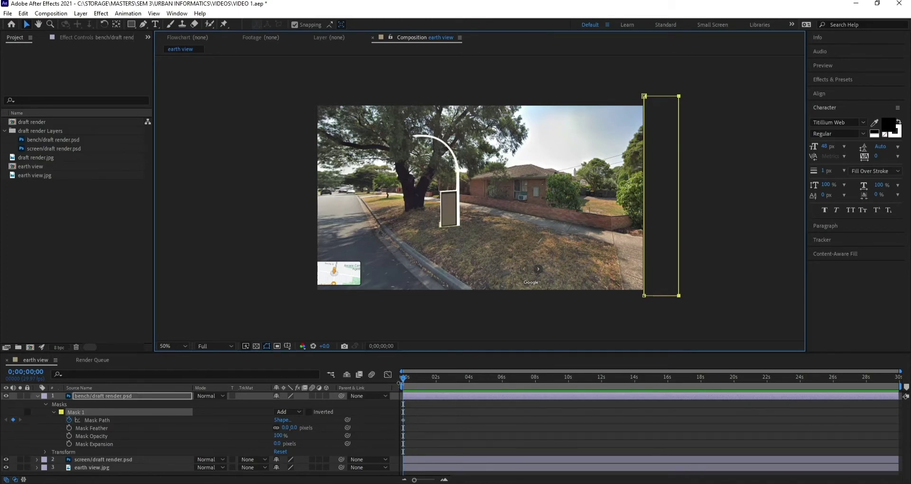
At 0;00;02;17, move the mask's outer edge back left past the shelter and bollard, and preview the wipe from the start.
left_click_drag(405, 384, 445, 380)
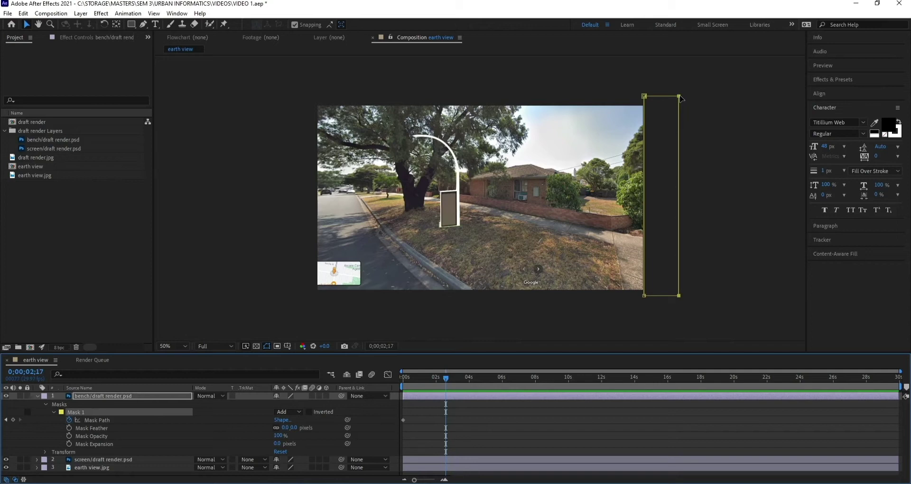
left_click_drag(680, 96, 401, 95)
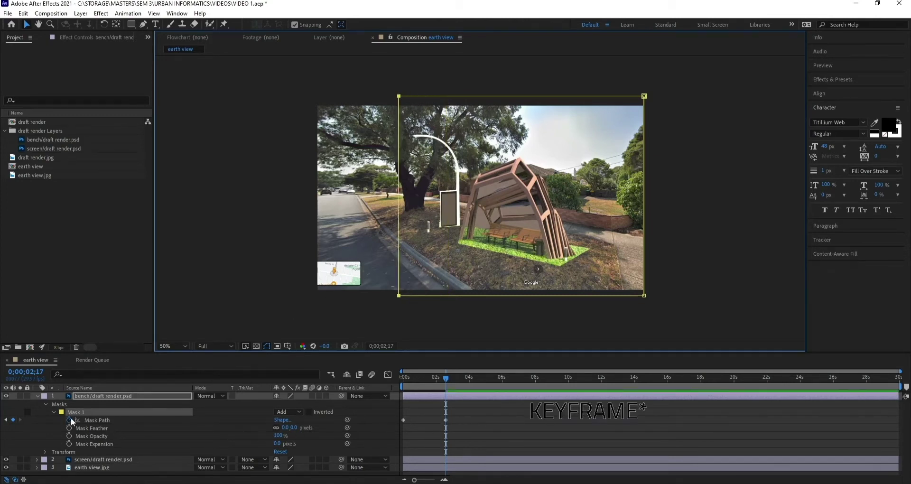
left_click(709, 144)
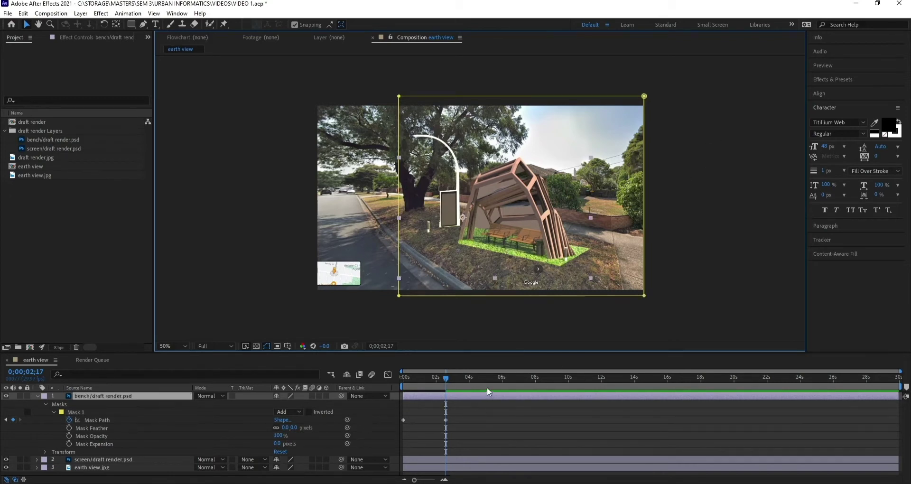
left_click_drag(447, 379, 383, 388)
key("space")
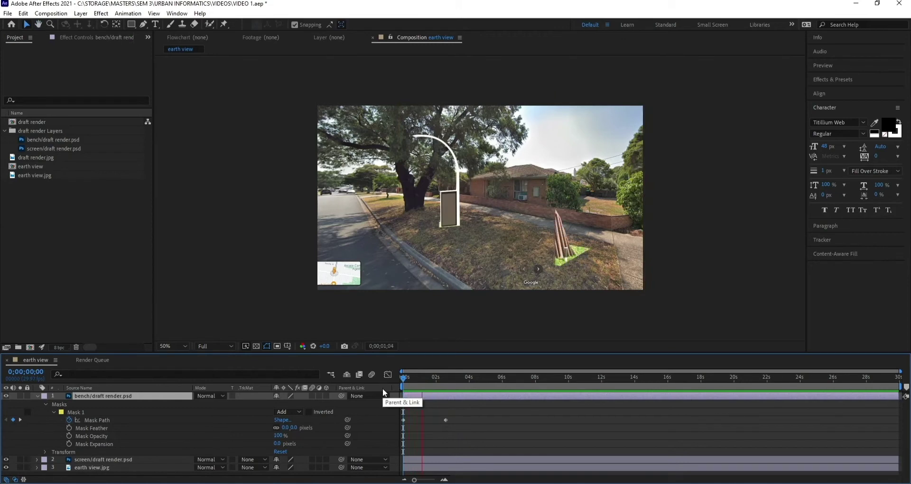
key("space")
Apply Easy Ease to both Mask Path keyframes and preview the shelter's reveal from the start.
left_click_drag(466, 434, 401, 416)
right_click(444, 420)
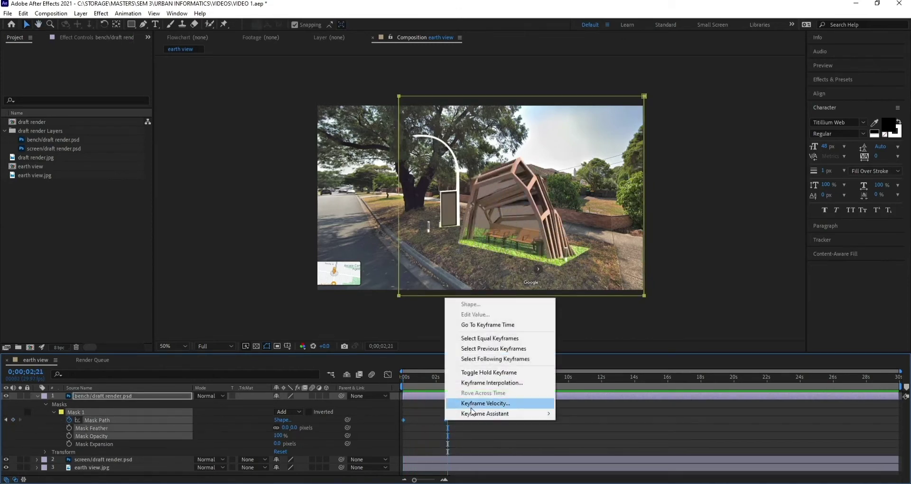
mouse_move(498, 413)
left_click(605, 351)
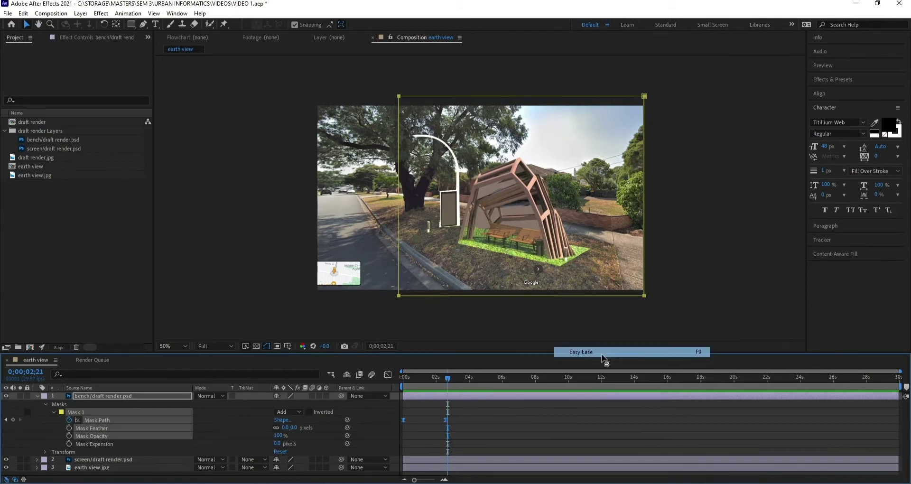
left_click_drag(448, 378, 330, 386)
key("space")
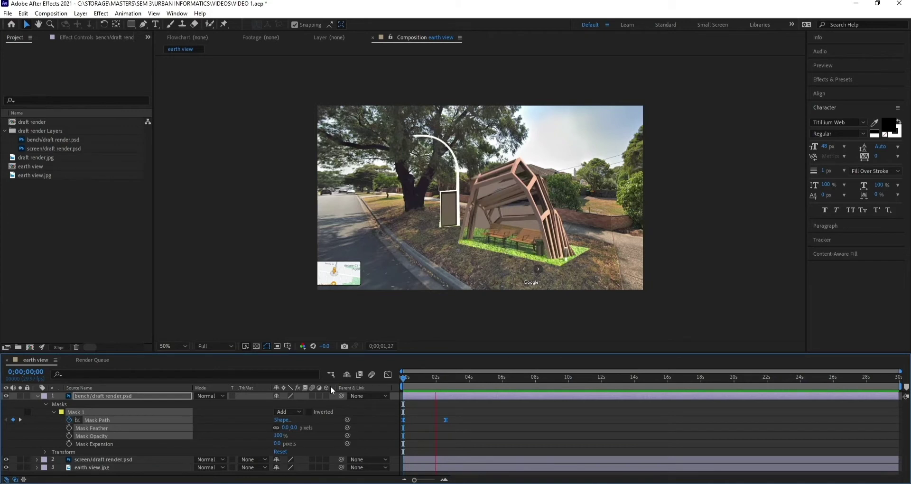
key("space")
key("v")
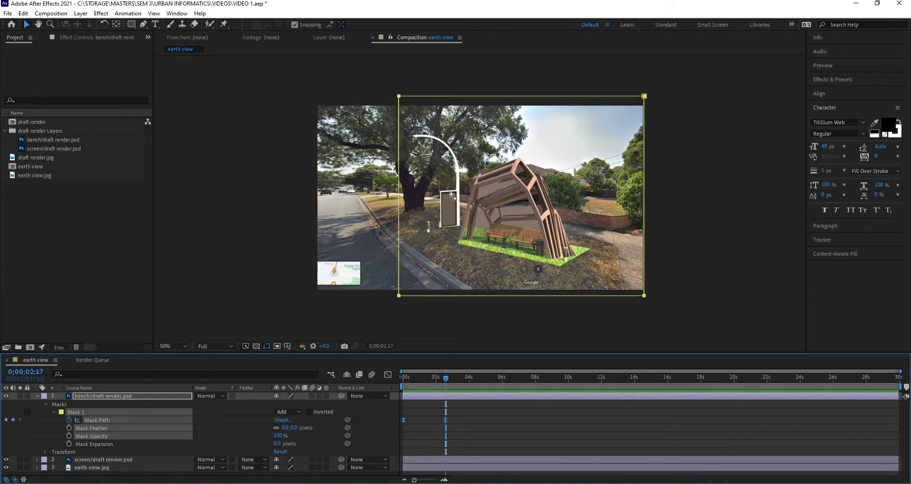
Collapse the bench layer's properties and expand the screen layer's Transform properties.
left_click(38, 396)
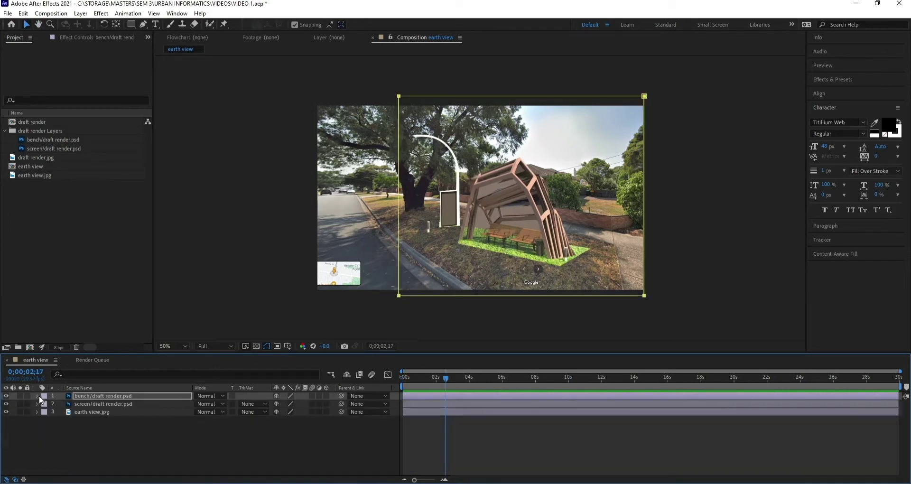
left_click(110, 402)
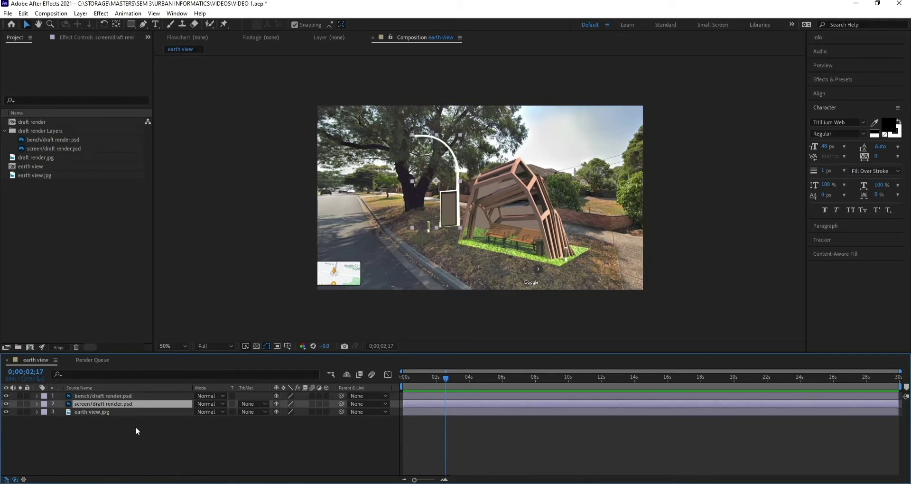
left_click(37, 403)
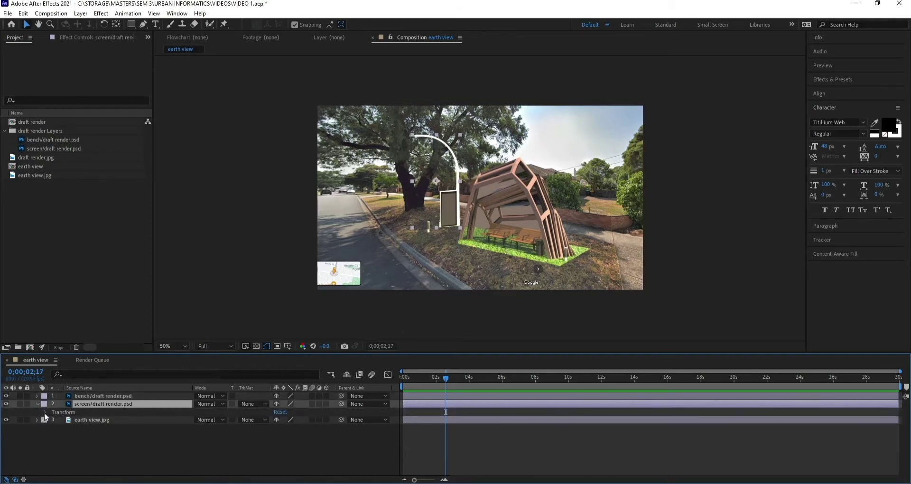
left_click(45, 412)
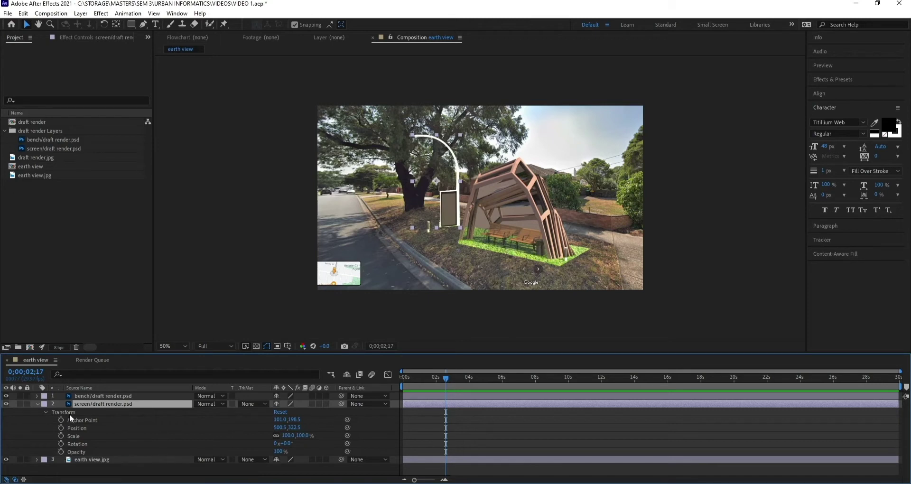
Keyframe the screen layer's opacity at 0% at 0;00;01;24 and at 100% at 0;00;02;16.
left_click(60, 452)
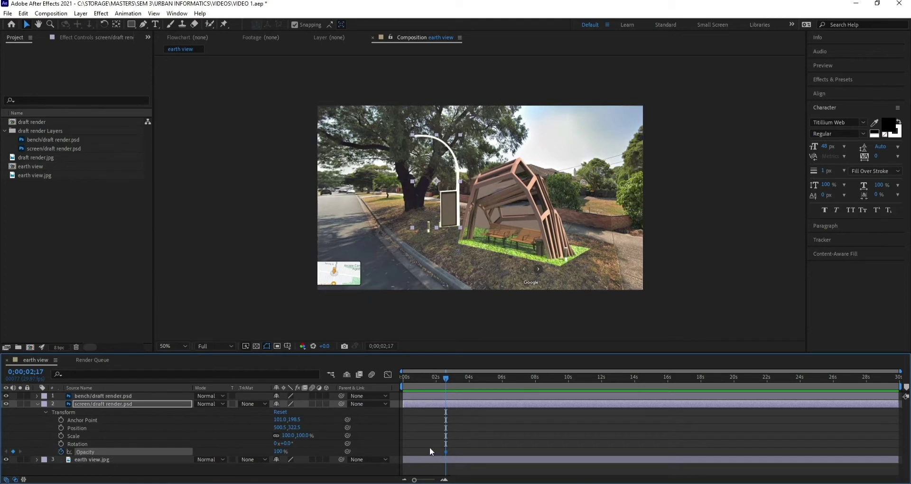
key("ctrl+z")
left_click_drag(446, 377, 355, 376)
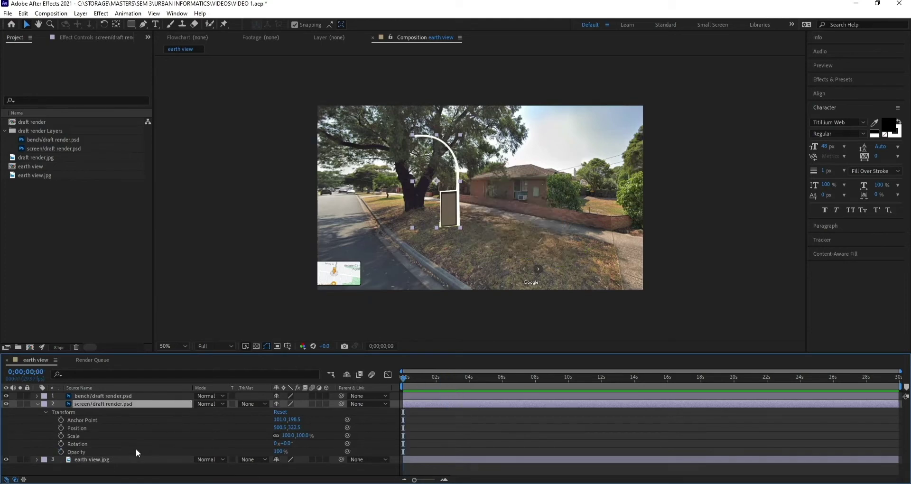
left_click_drag(406, 378, 434, 382)
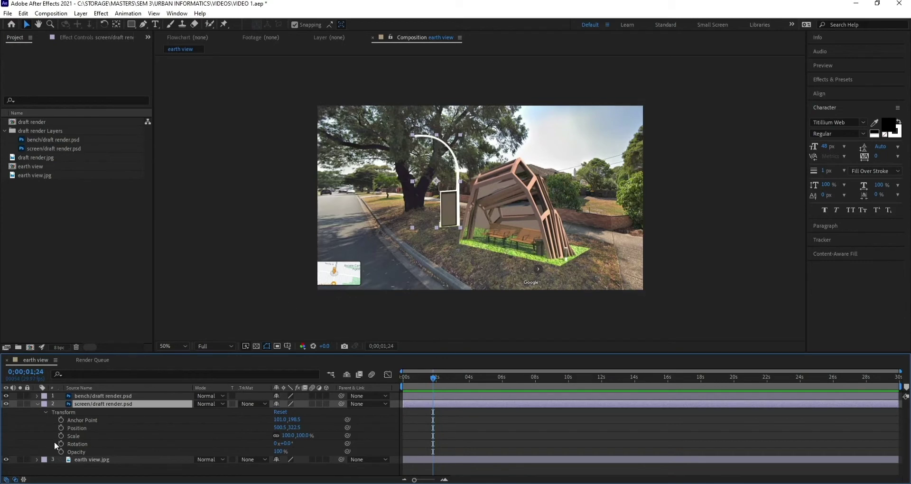
left_click(59, 452)
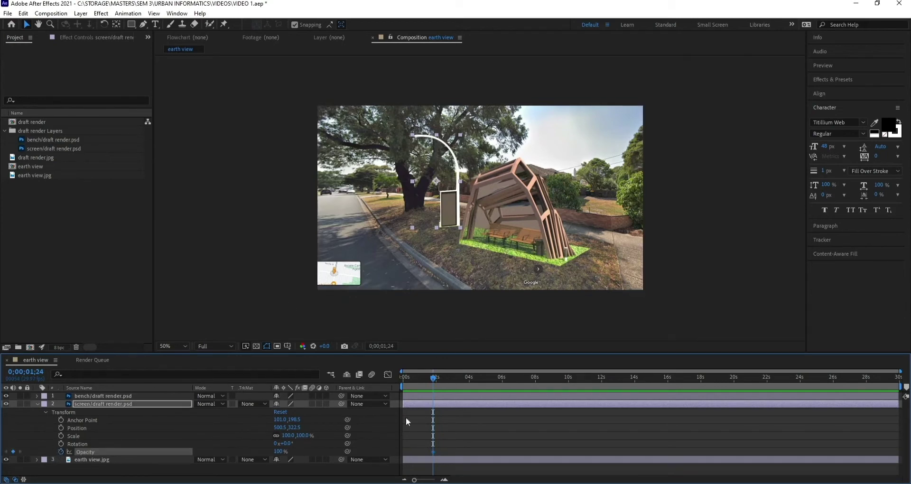
left_click(278, 451)
type("0")
key("Return")
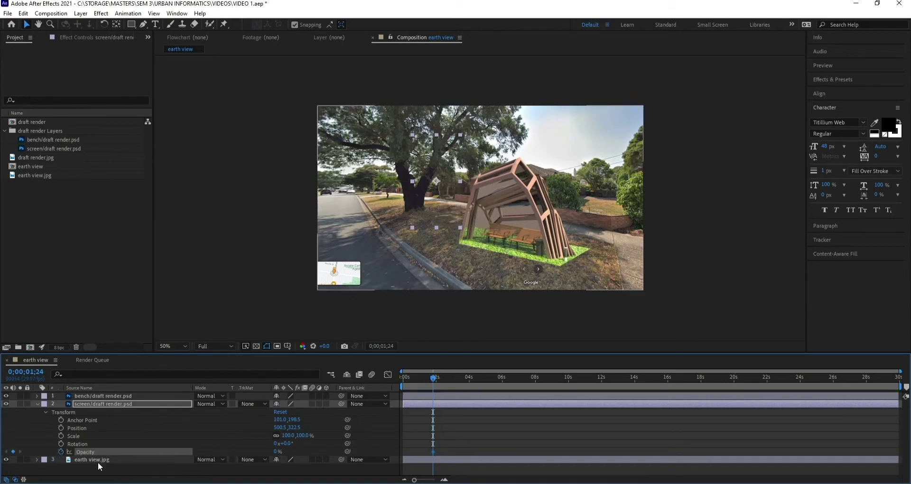
left_click_drag(433, 378, 444, 378)
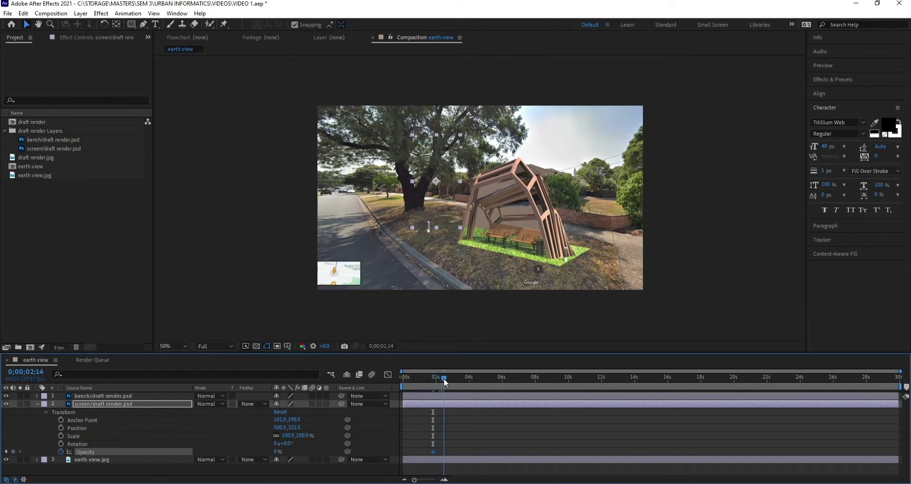
left_click_drag(269, 451, 640, 445)
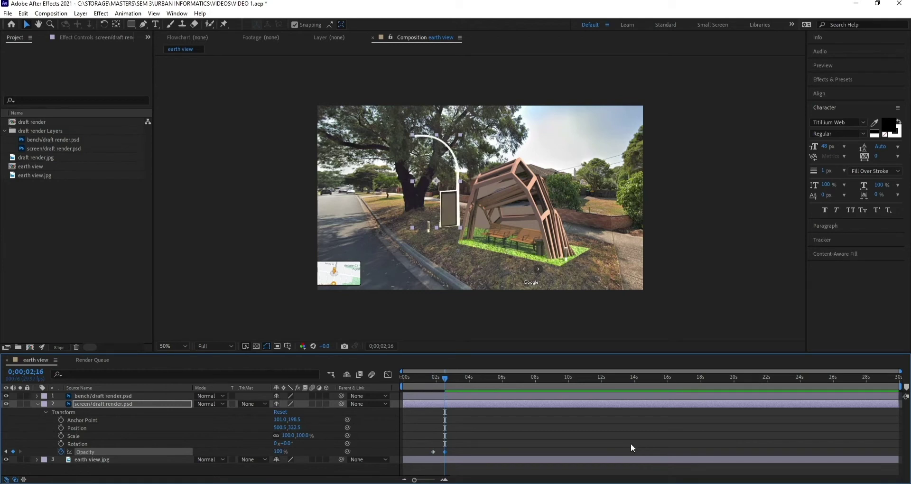
Apply Easy Ease to both opacity keyframes of the screen layer and preview its fade-in.
left_click_drag(429, 440, 447, 452)
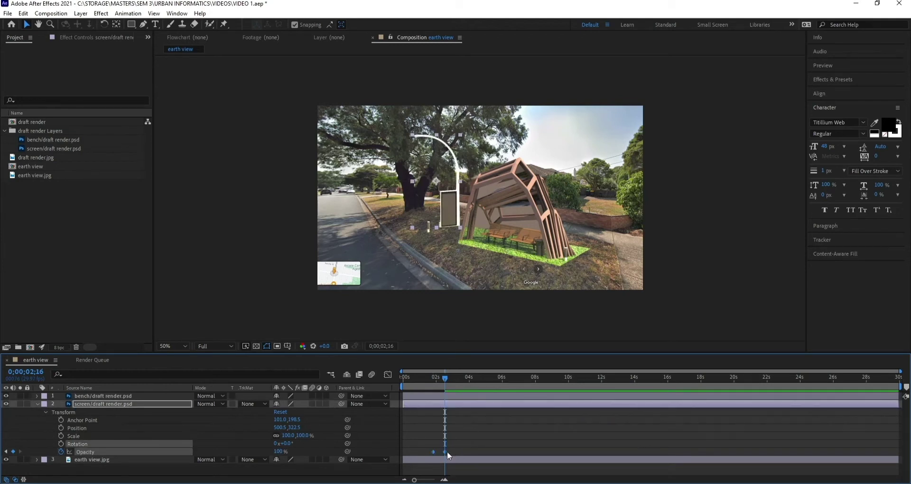
right_click(445, 451)
mouse_move(486, 445)
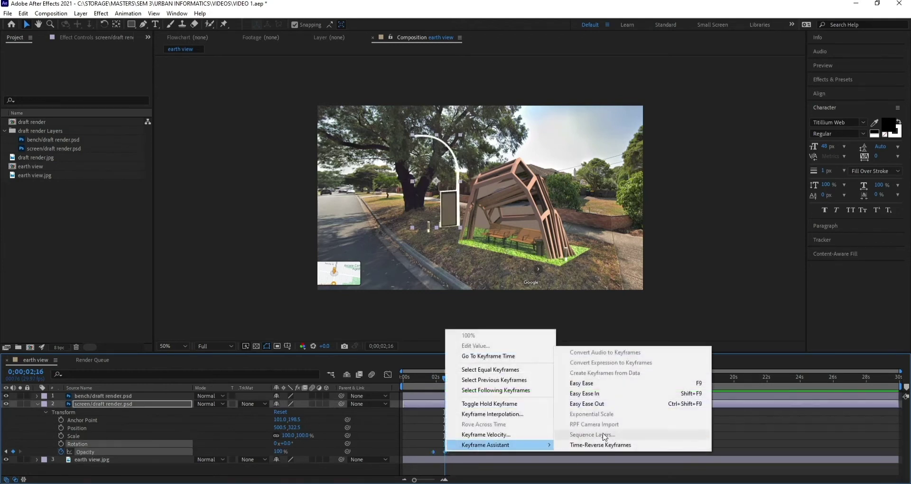
left_click(597, 394)
left_click_drag(443, 379, 423, 380)
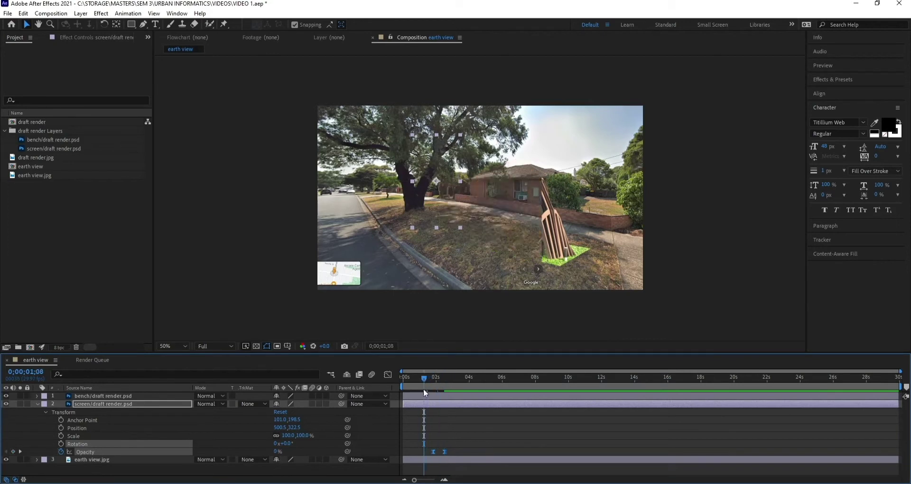
key("space")
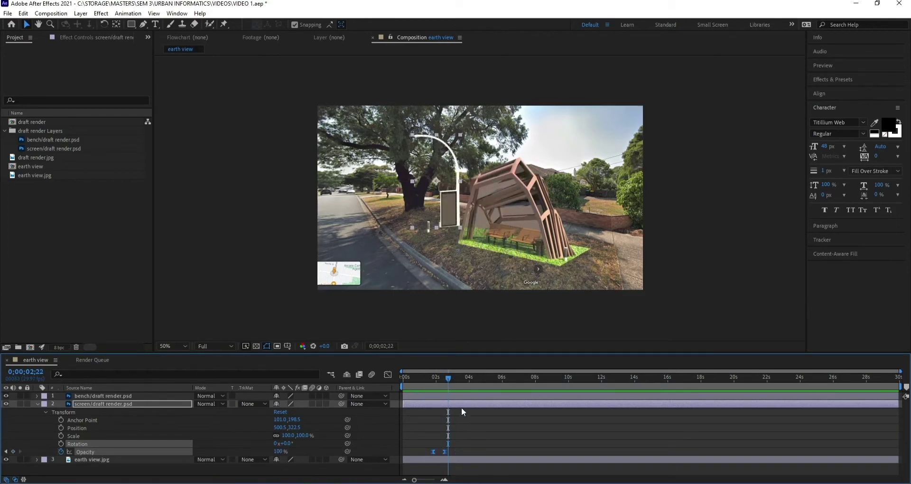
Keyframe the screen layer's position at 500.5, 772.5 at 0;00;01;25 and at 500.5, 310.5 at 0;00;02;09.
mouse_move(446, 378)
left_mouse_down()
mouse_move(431, 386)
mouse_move(434, 378)
left_mouse_up()
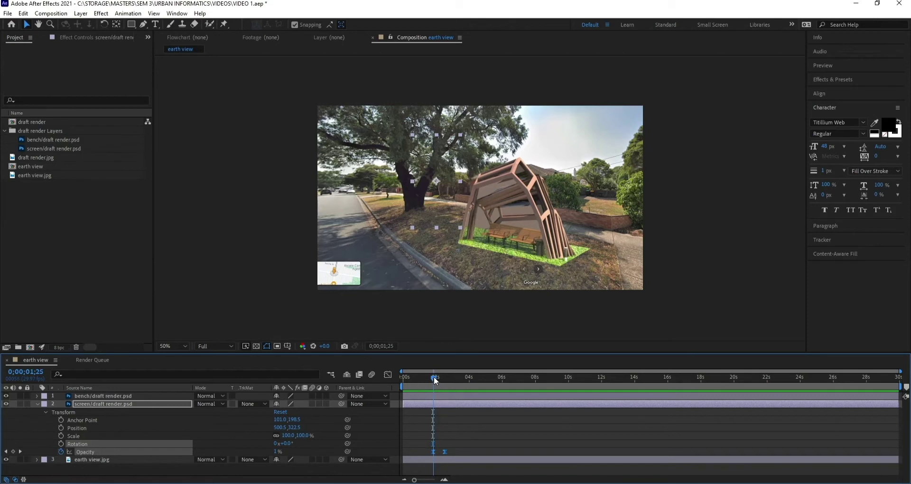
left_click(61, 427)
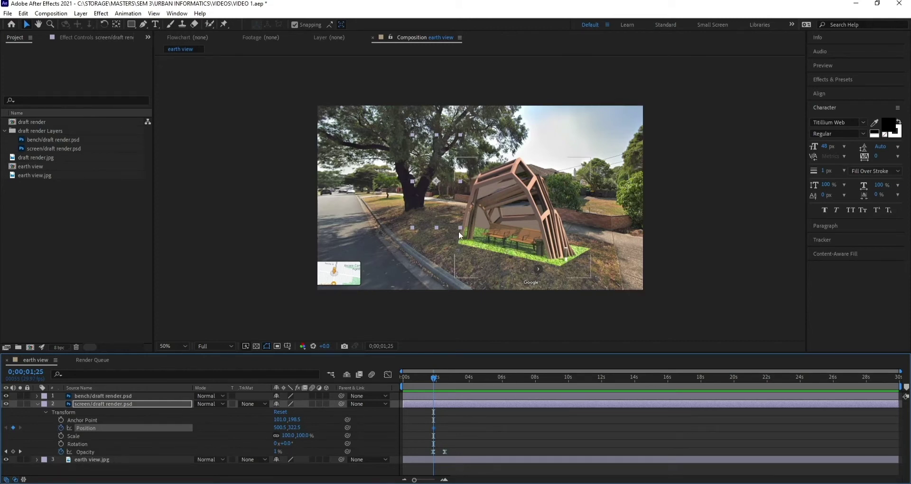
key("ctrl+z")
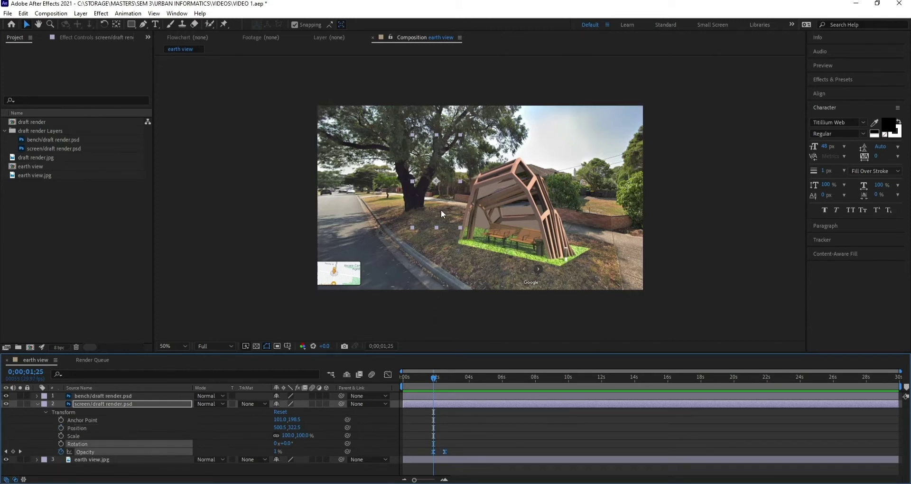
left_click_drag(437, 180, 433, 288)
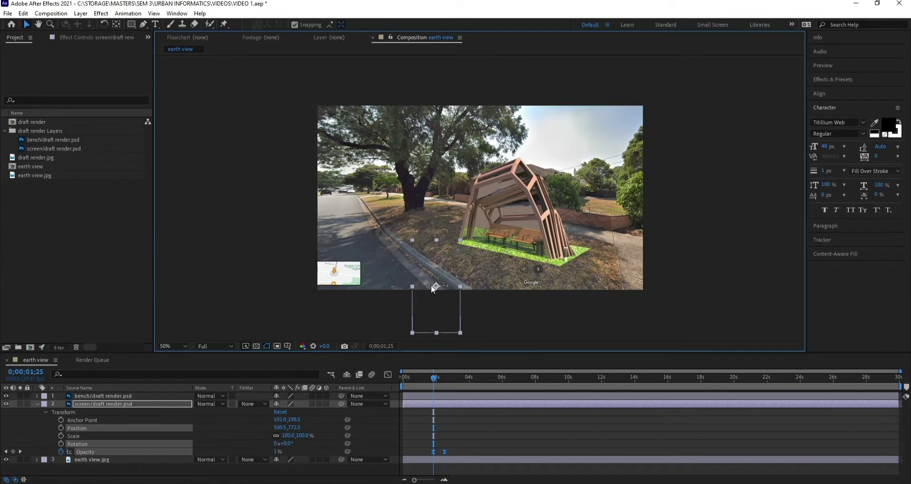
left_click(62, 427)
left_click_drag(433, 378, 441, 379)
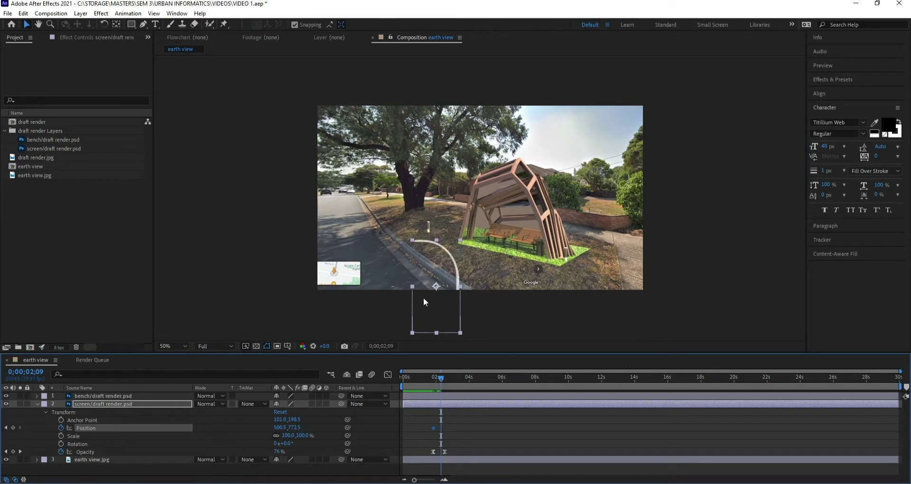
left_click_drag(435, 285, 435, 178)
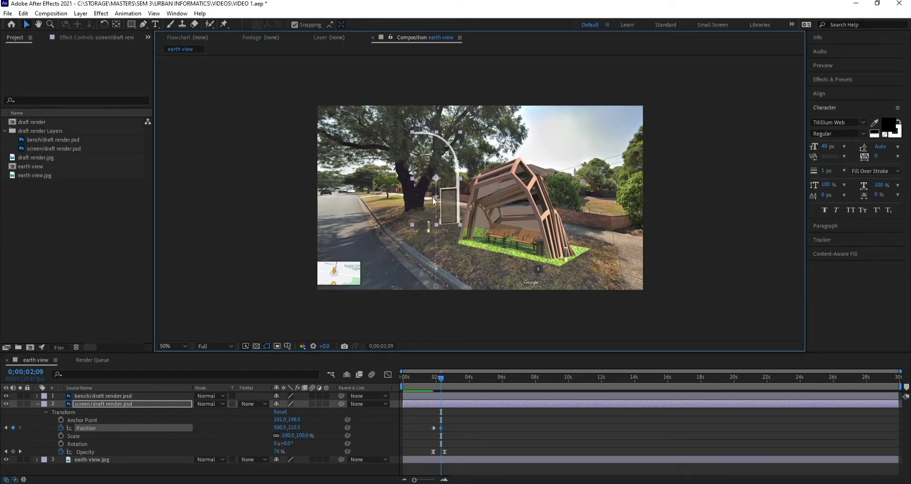
Shift both opacity keyframes of the screen layer later in time so the fade-in starts at about 0;00;02;07.
left_click(457, 446)
left_click_drag(422, 445, 447, 452)
left_click(470, 445)
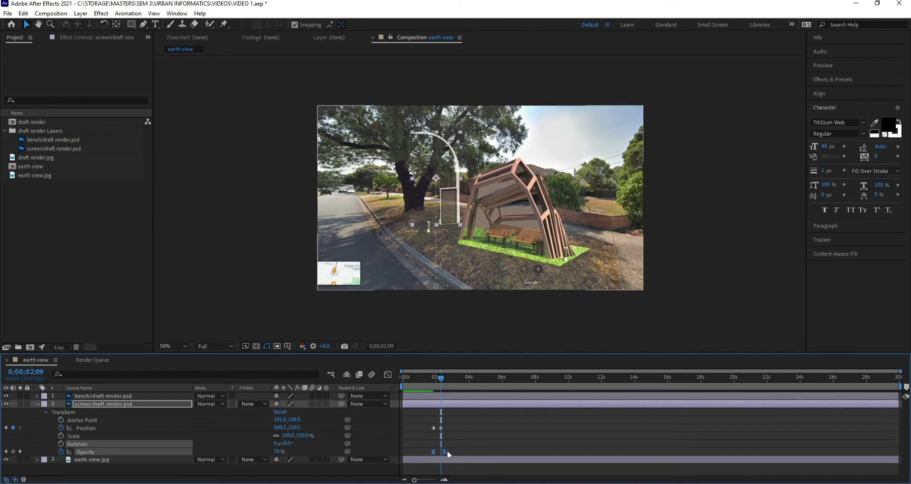
mouse_move(442, 379)
left_mouse_down()
mouse_move(430, 378)
mouse_move(440, 383)
left_mouse_up()
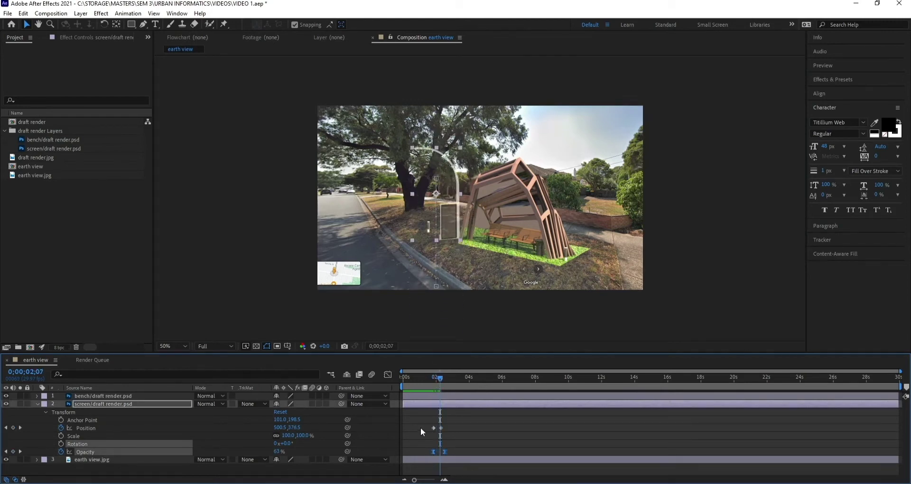
left_click_drag(445, 452, 452, 451)
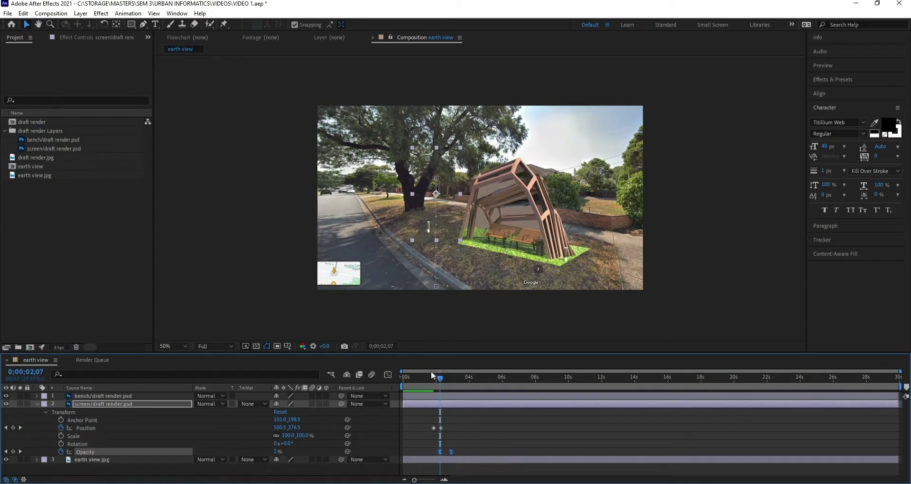
mouse_move(440, 378)
left_mouse_down()
mouse_move(432, 383)
mouse_move(448, 382)
mouse_move(440, 381)
left_mouse_up()
Shift both position keyframes of the screen layer slightly later and apply Easy Ease to them.
left_click_drag(416, 418, 445, 428)
left_click_drag(437, 378, 446, 386)
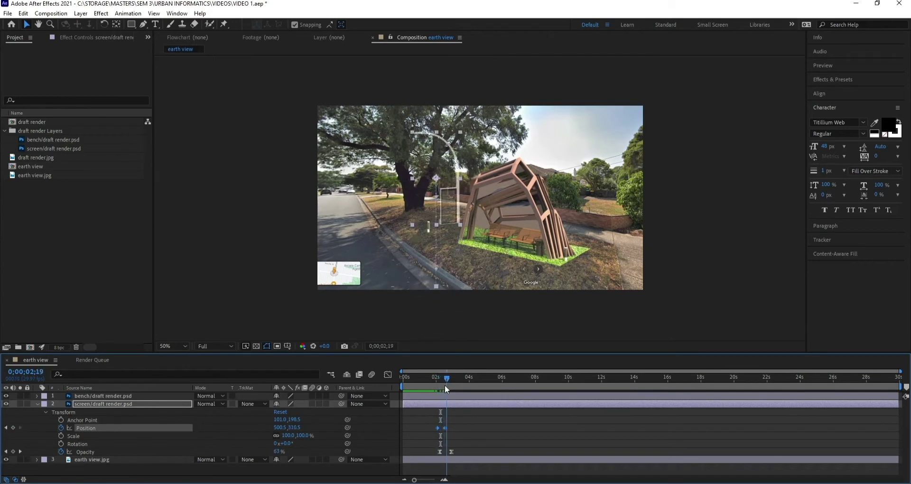
left_click(437, 447)
left_click_drag(437, 433, 438, 434)
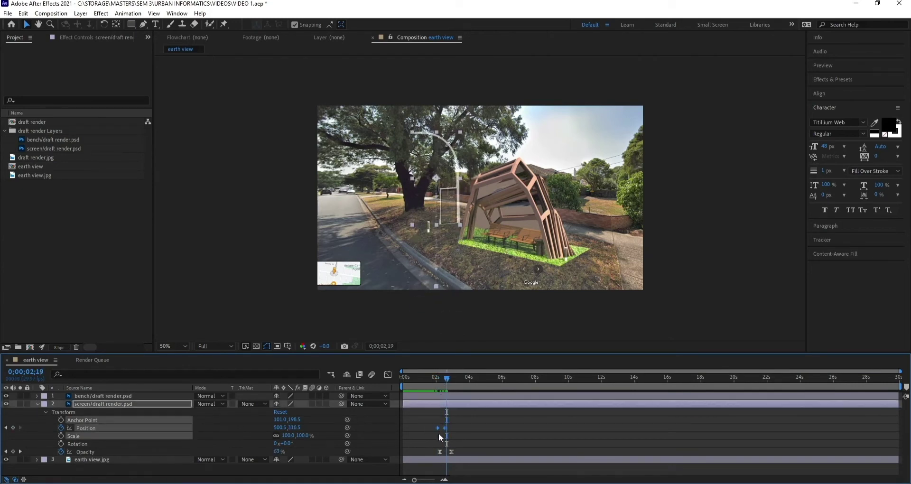
right_click(437, 428)
mouse_move(479, 421)
left_click(569, 379)
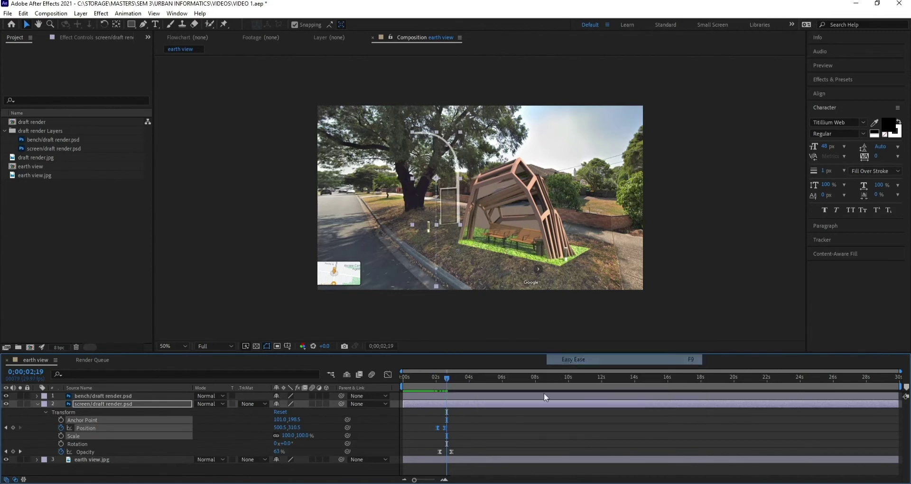
Move the screen layer's final position keyframe to 0;00;02;23 to lengthen the rise.
left_click(479, 426)
left_click_drag(443, 427, 447, 429)
mouse_move(449, 381)
left_mouse_down()
mouse_move(435, 375)
mouse_move(446, 376)
left_mouse_up()
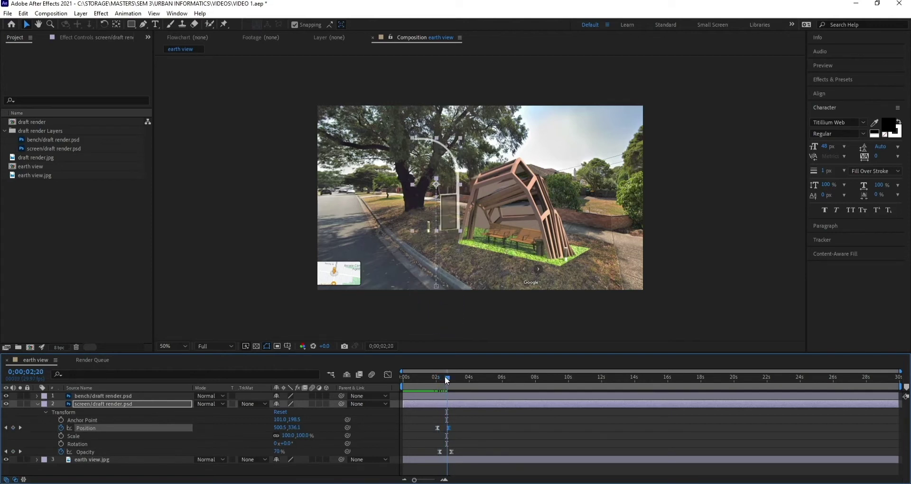
Delay the screen layer's start and end opacity keyframes further and preview the entrance from 0;00;01;16.
left_click_drag(440, 451, 443, 451)
mouse_move(447, 382)
left_mouse_down()
mouse_move(440, 376)
mouse_move(448, 376)
left_mouse_up()
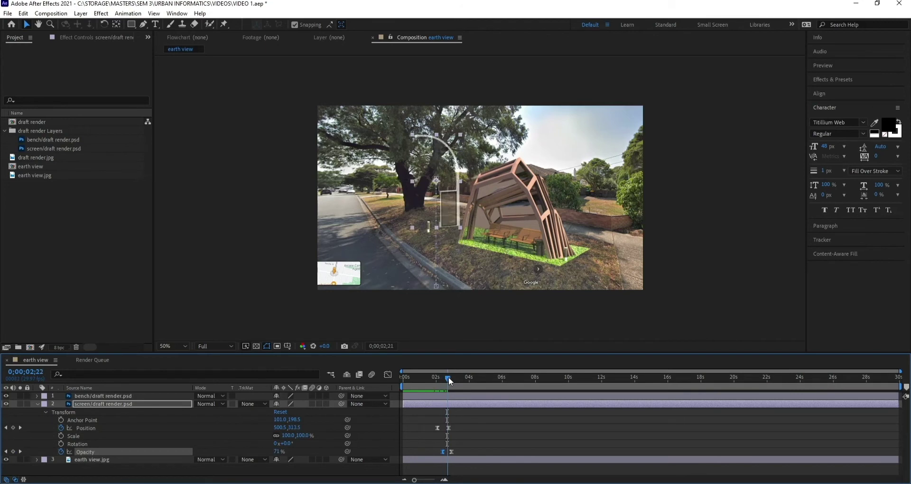
left_click_drag(443, 452, 455, 451)
left_click_drag(449, 379, 429, 377)
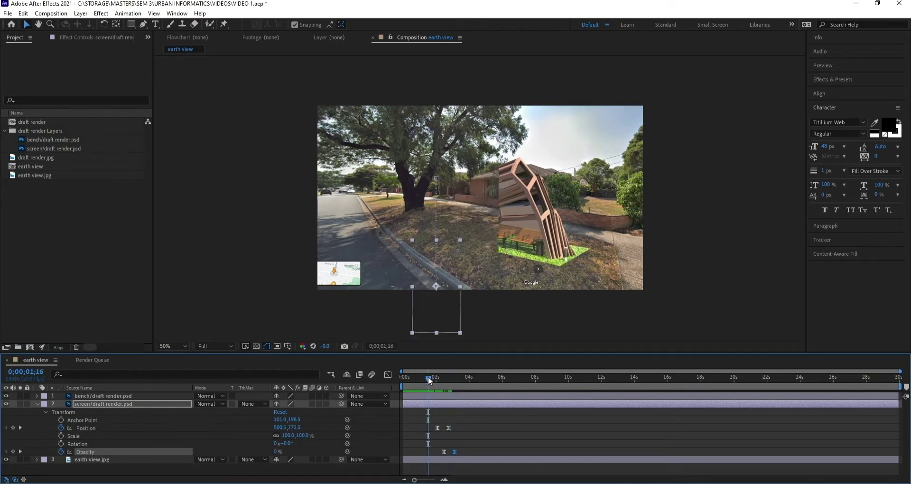
key("space")
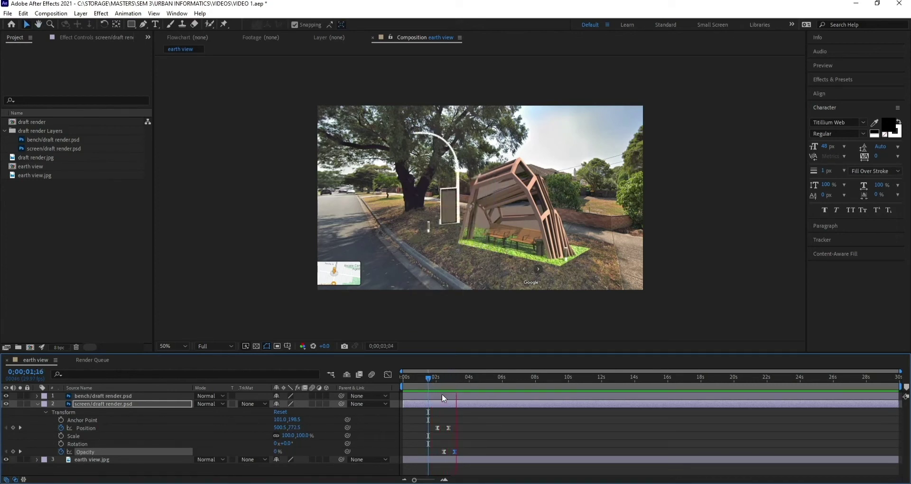
key("space")
Replay the screen's entrance, move its 0% opacity keyframe close to the final position keyframe, and preview again.
left_click(448, 429)
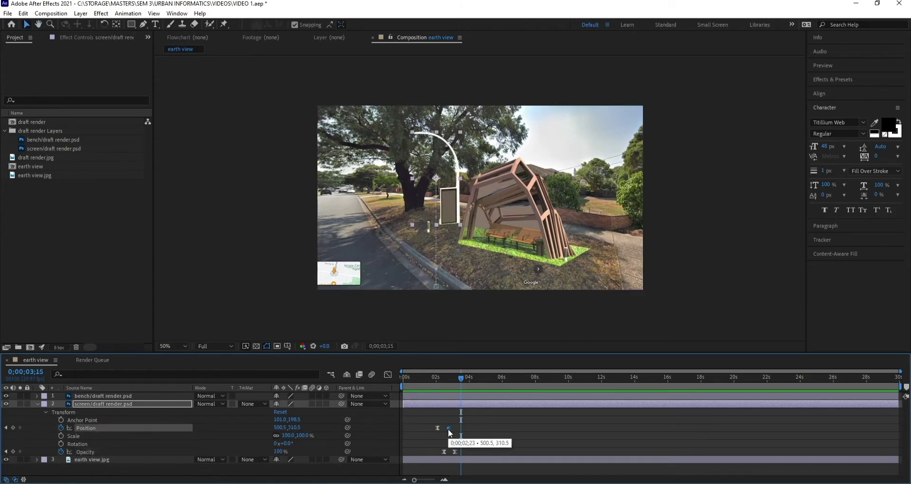
left_click_drag(461, 378, 429, 379)
key("space")
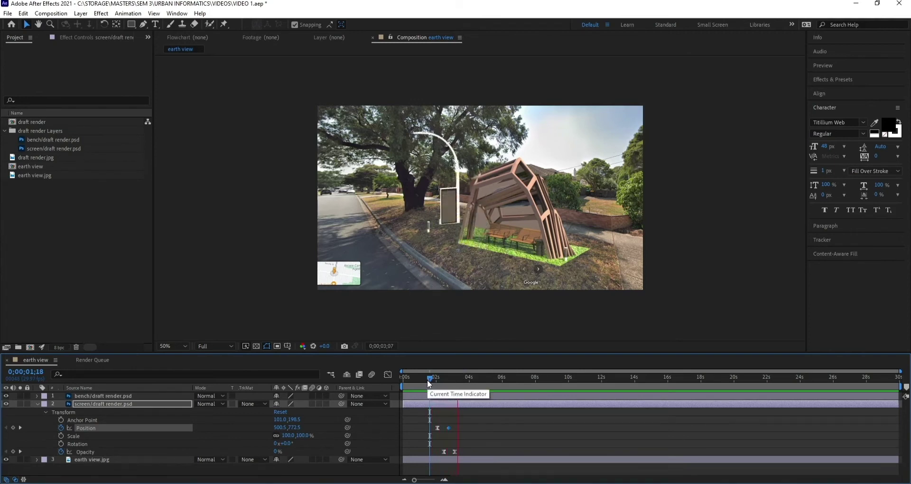
key("space")
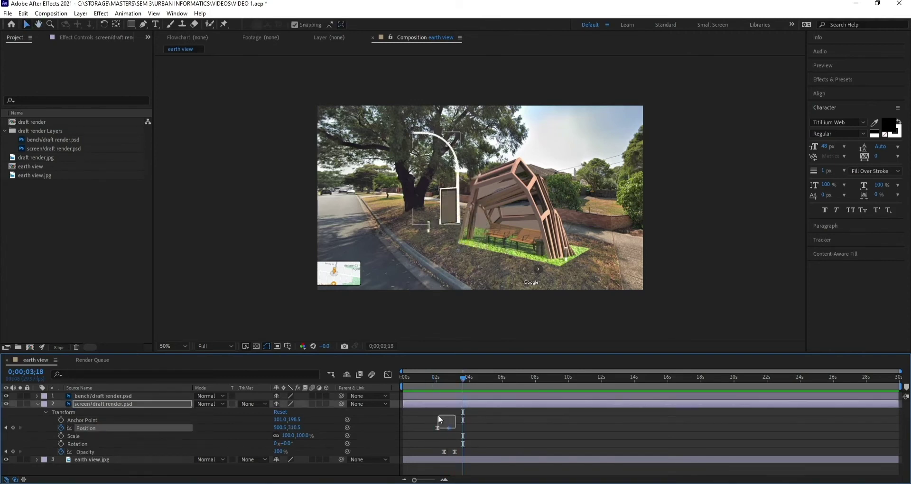
mouse_move(462, 377)
left_mouse_down()
mouse_move(437, 374)
mouse_move(446, 376)
left_mouse_up()
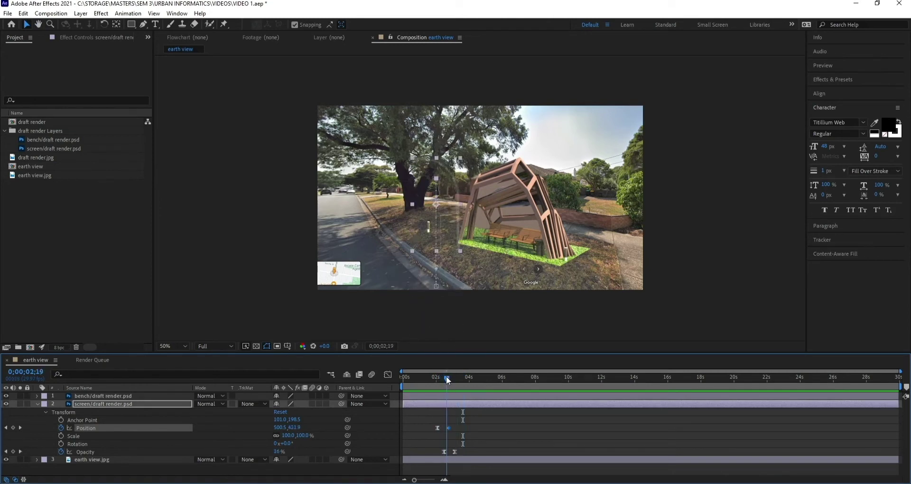
left_click_drag(443, 452, 449, 452)
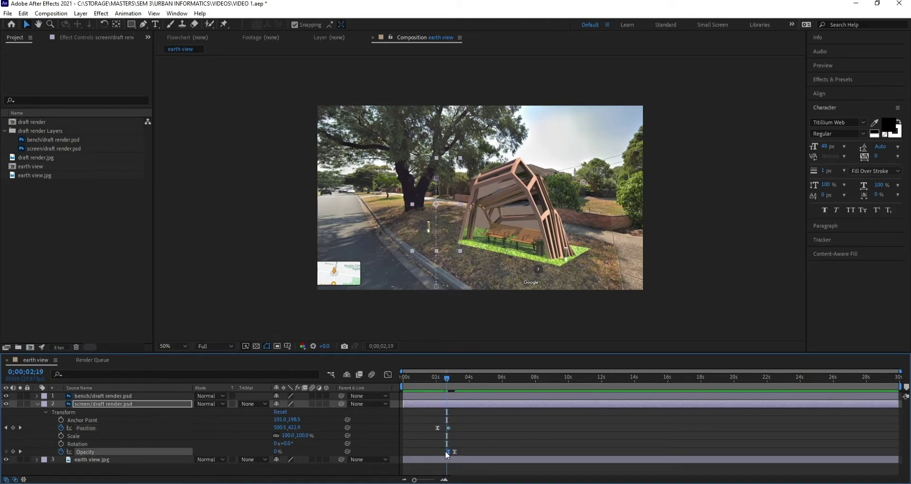
key("space")
key("space")
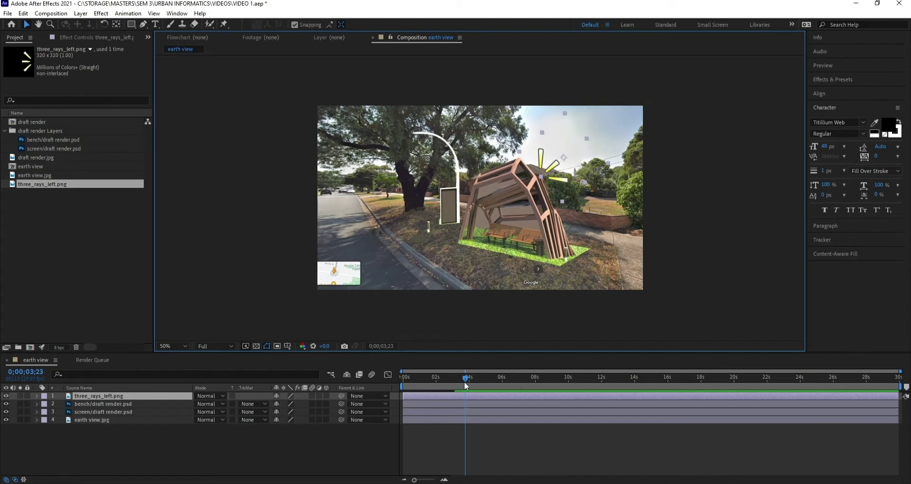
Keyframe the three_rays_left.png layer's opacity at 0% at 0;00;02;23 and at 100% at 0;00;03;05.
left_click(37, 395)
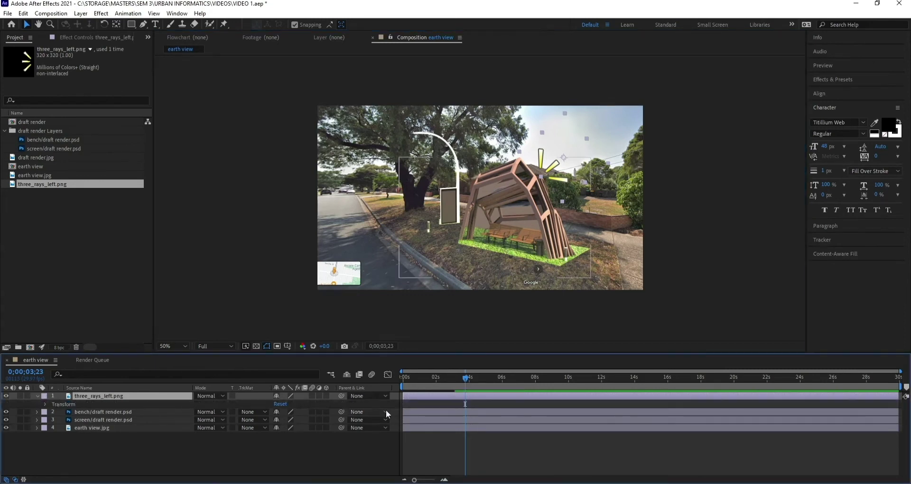
left_click_drag(464, 380, 447, 388)
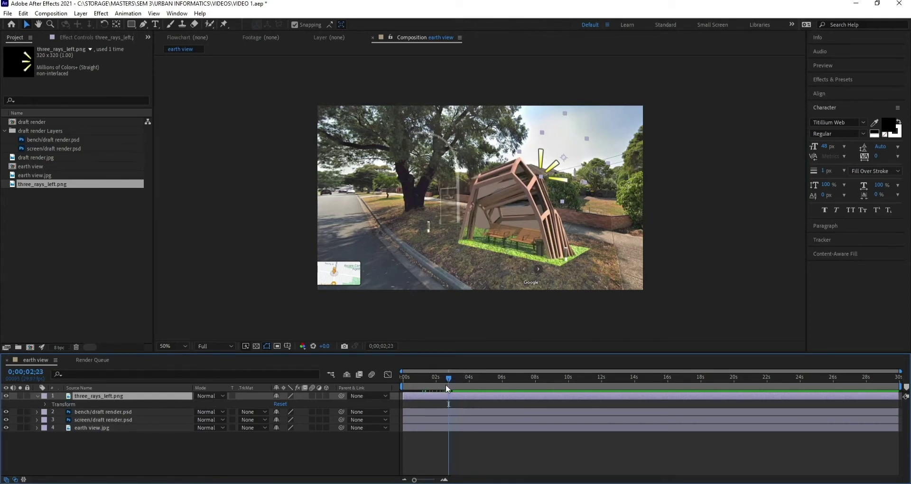
left_click(45, 404)
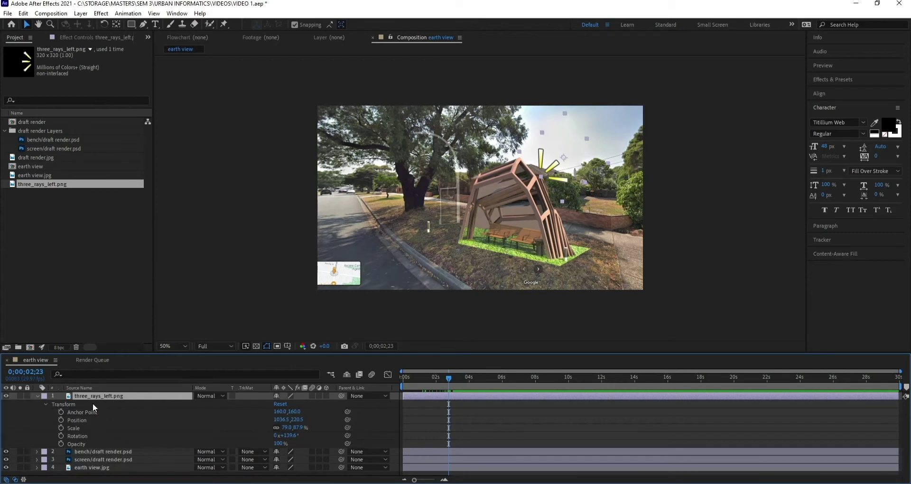
left_click(62, 443)
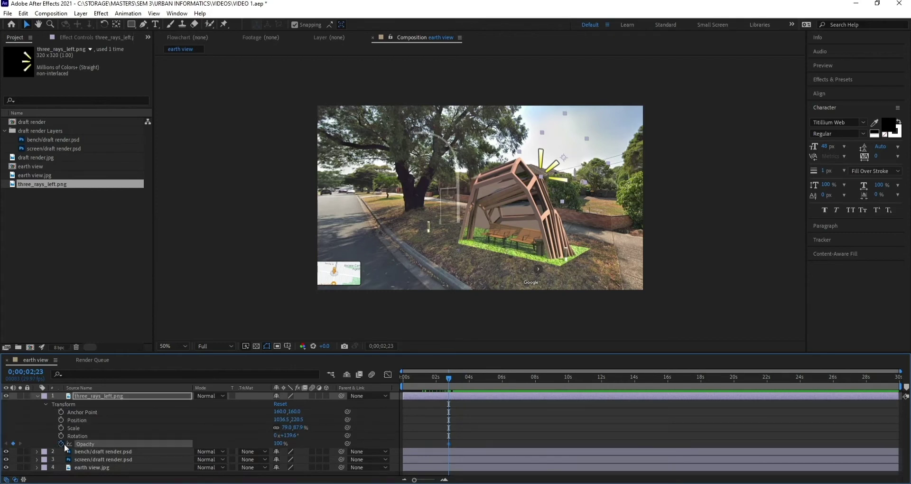
left_click_drag(273, 443, 226, 443)
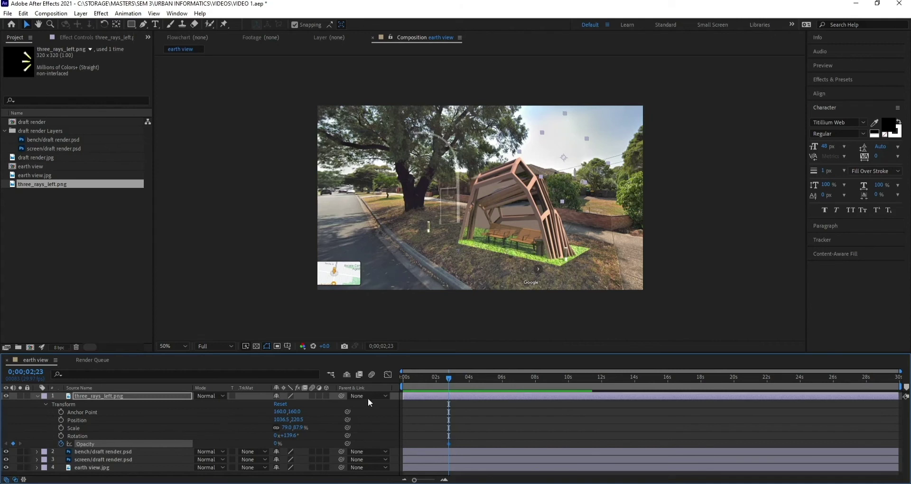
left_click_drag(449, 377, 456, 377)
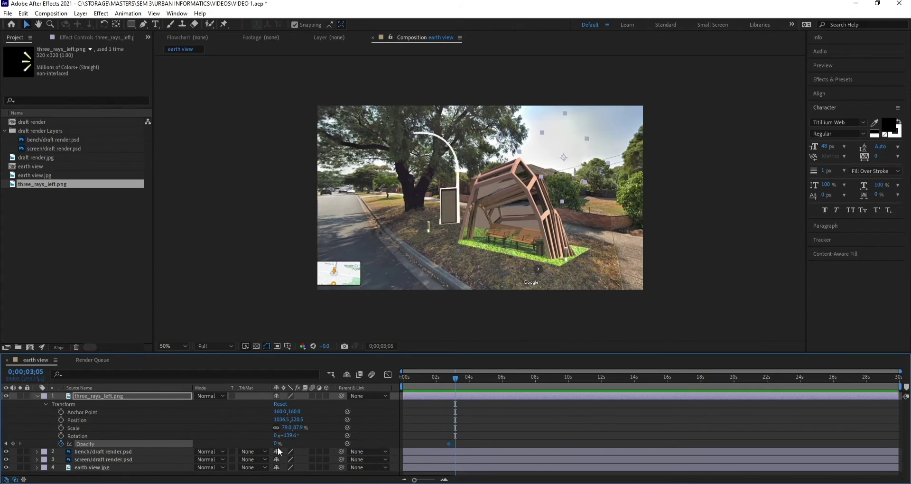
left_click_drag(273, 444, 307, 445)
Apply Easy Ease to both opacity keyframes of the rays layer.
left_click_drag(437, 434, 455, 446)
right_click(455, 444)
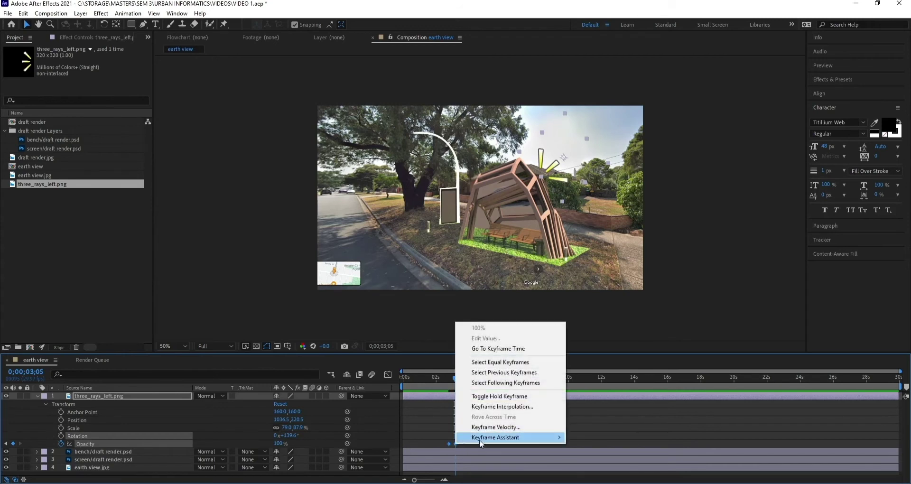
mouse_move(494, 440)
left_click(594, 375)
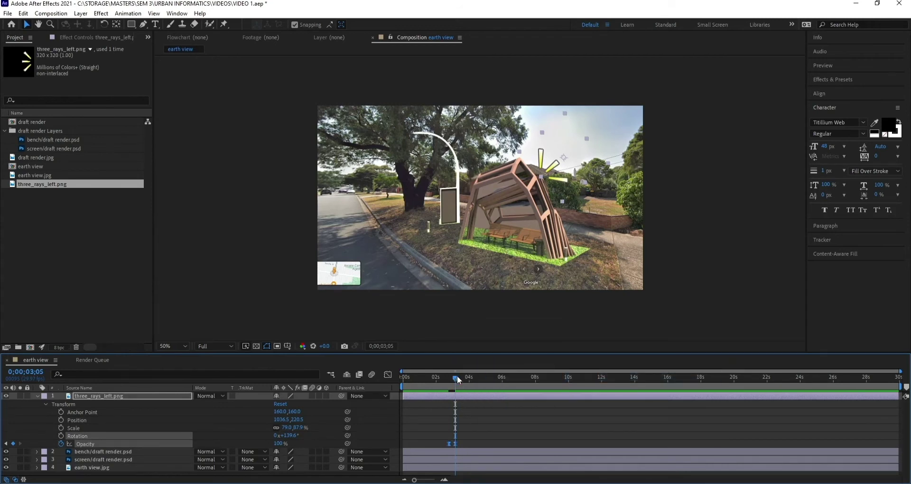
Keyframe the rays' scale at 79.0, 87.9% at 0;00;02;29 and 107.0, 119.0% at 0;00;03;07, and move the layer to 1084.5, 184.5.
left_click_drag(455, 376, 452, 376)
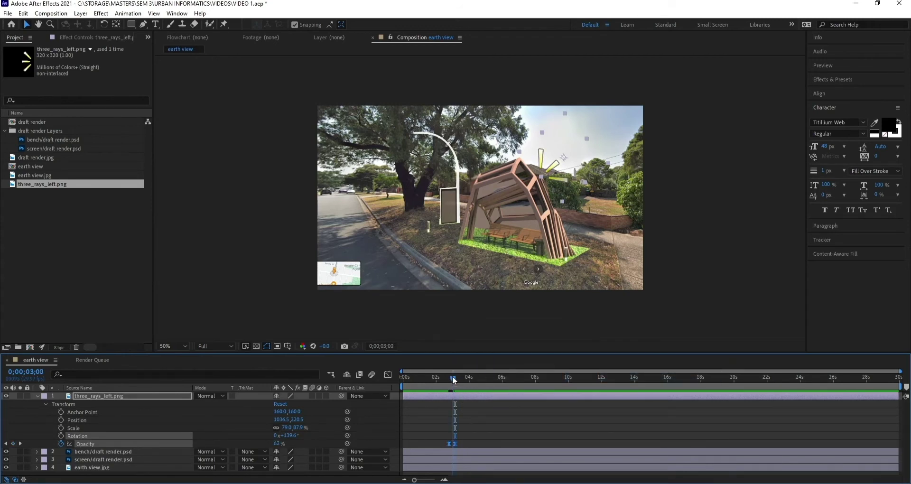
left_click(62, 426)
left_click_drag(291, 436, 288, 436)
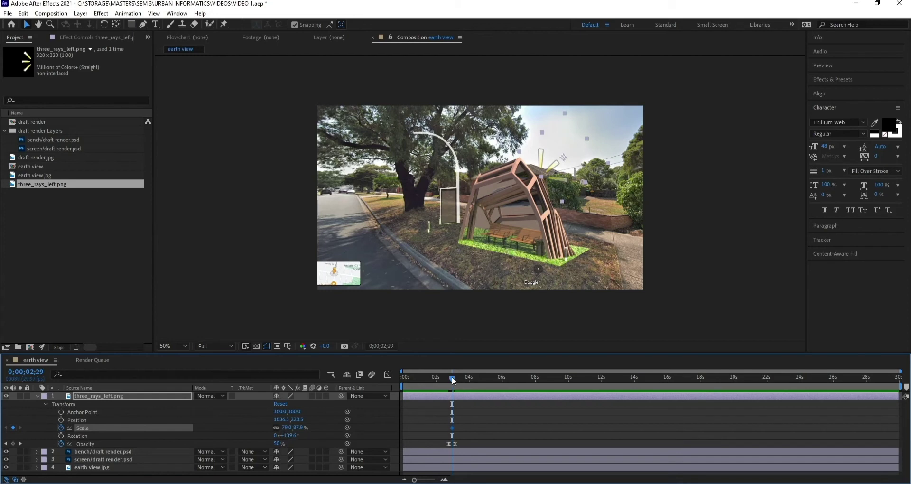
left_click_drag(452, 377, 456, 377)
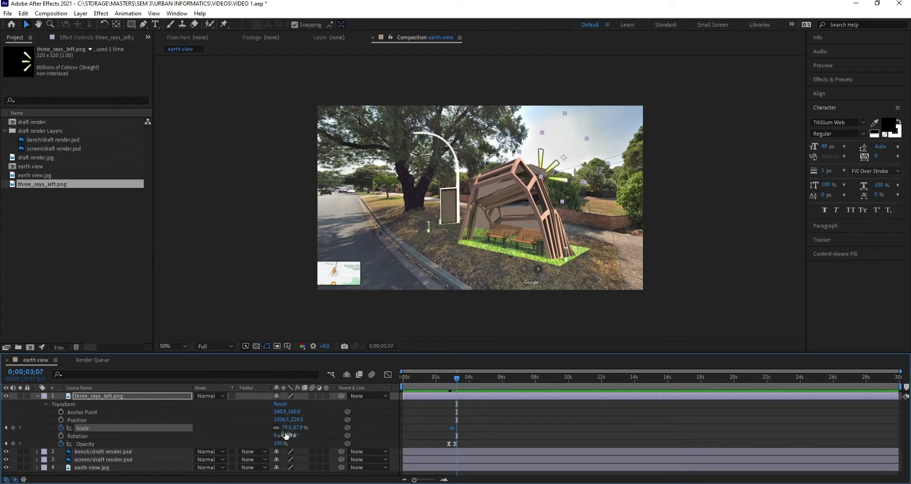
left_click_drag(287, 430, 299, 426)
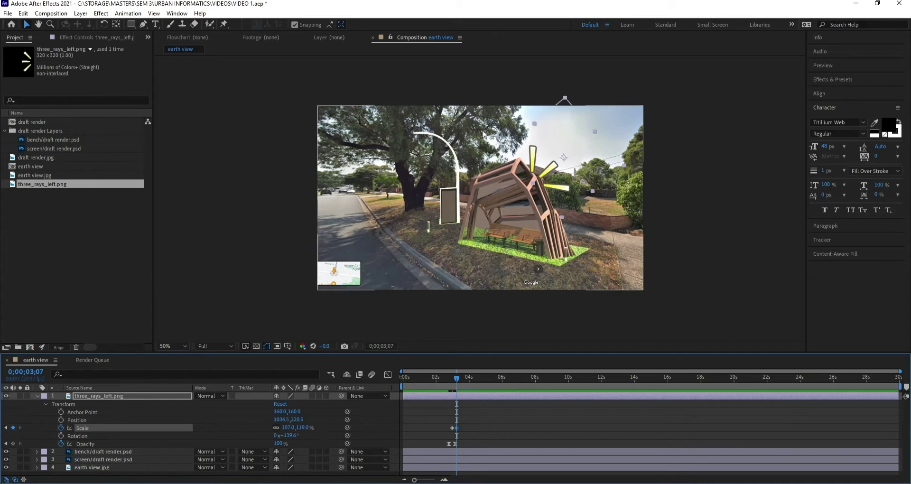
left_click_drag(562, 154, 574, 143)
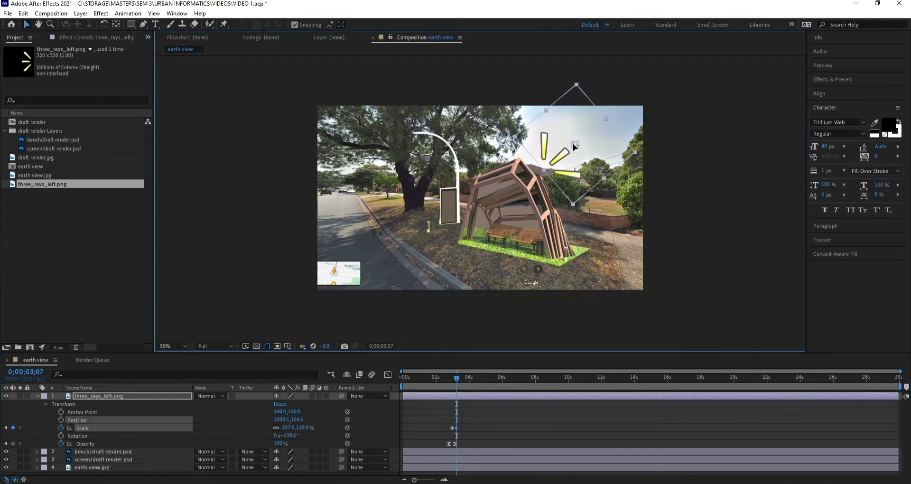
Try a 69.0, 76.7% scale keyframe for the rays layer at 0;00;03;17, and undo it.
left_click_drag(458, 377, 463, 379)
left_click_drag(289, 427, 273, 433)
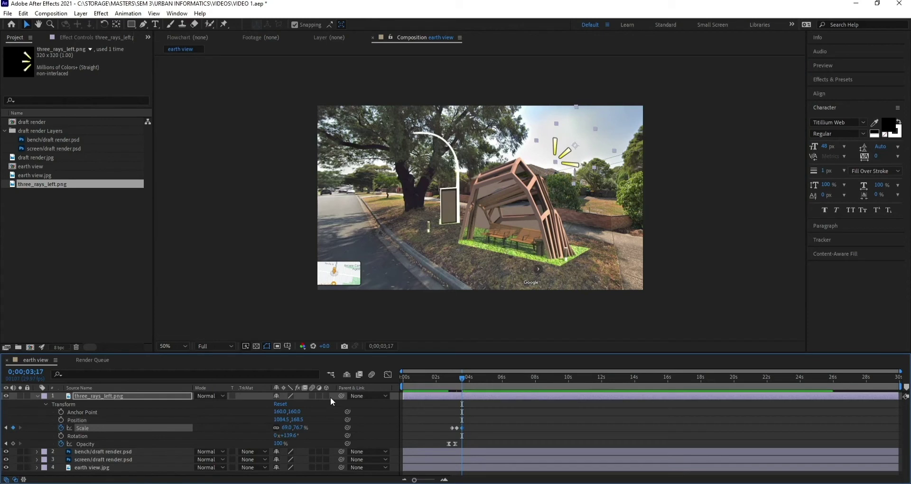
key("ctrl+z")
key("ctrl+z")
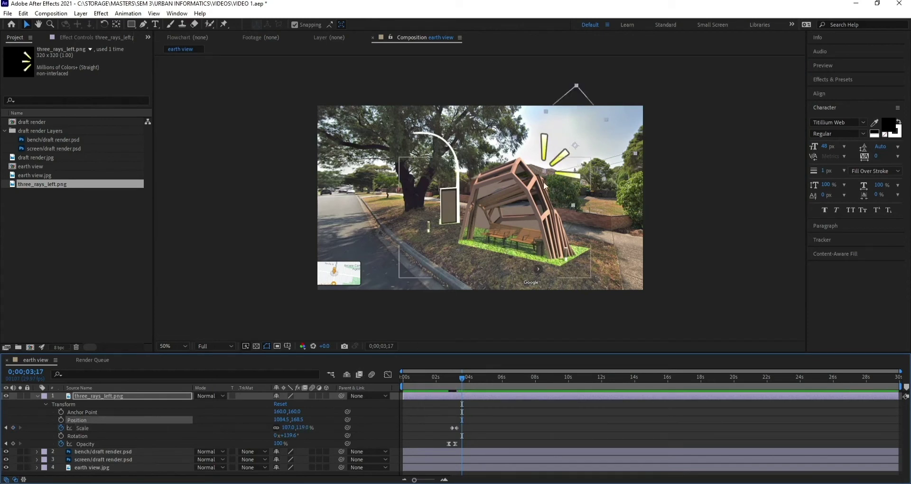
Move the rays layer to 1080.5, 176.5 and apply Easy Ease to its two scale keyframes.
left_click_drag(572, 150, 574, 146)
mouse_move(463, 378)
left_mouse_down()
mouse_move(448, 377)
mouse_move(464, 371)
left_mouse_up()
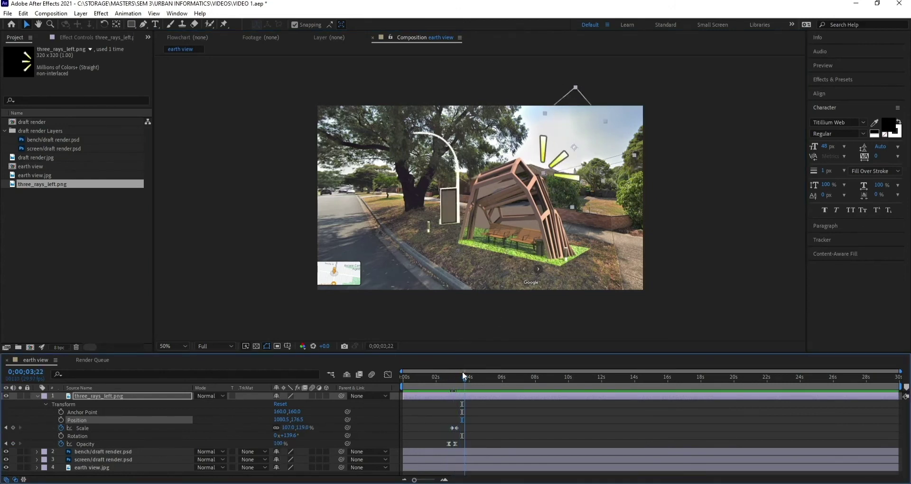
right_click(456, 427)
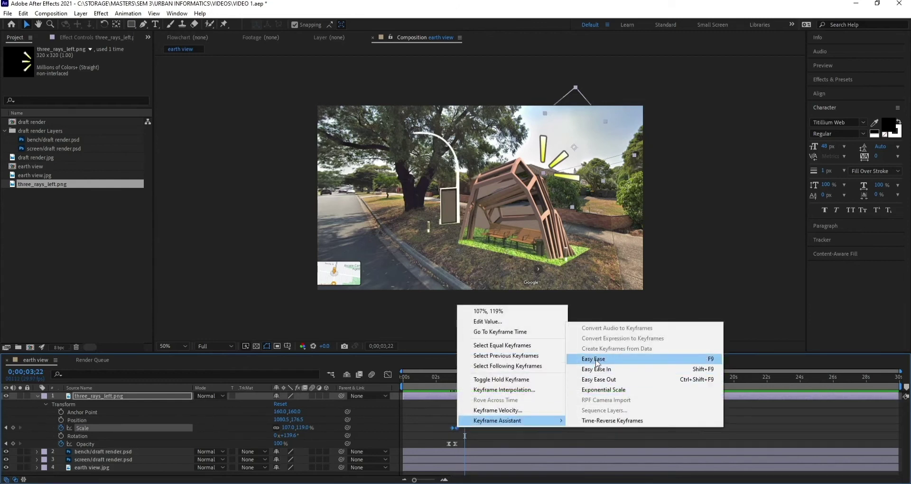
left_click(588, 357)
Preview the rays' entrance from 0;00;02;11.
left_click_drag(465, 380, 443, 382)
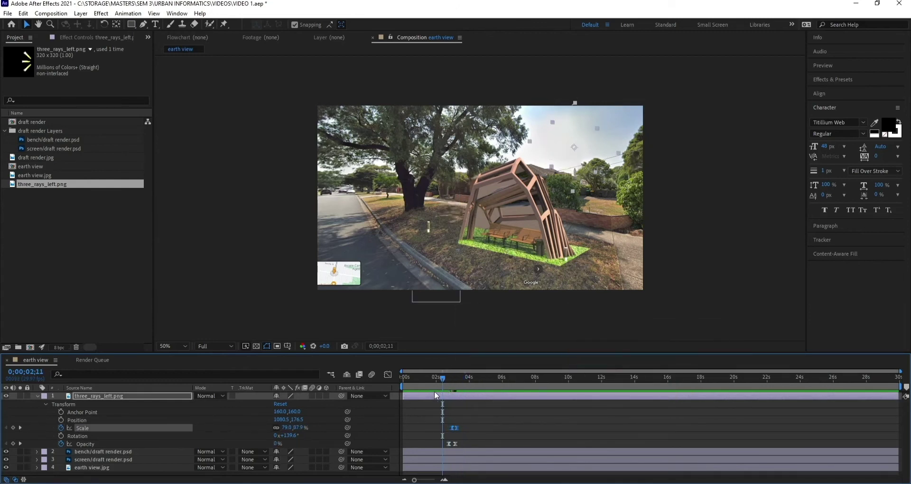
key("space")
key("space")
Paste a copy of the rays' 79.0, 87.9% scale keyframe and place it shortly after the 107.0, 119.0% keyframe.
left_click_drag(458, 436, 446, 422)
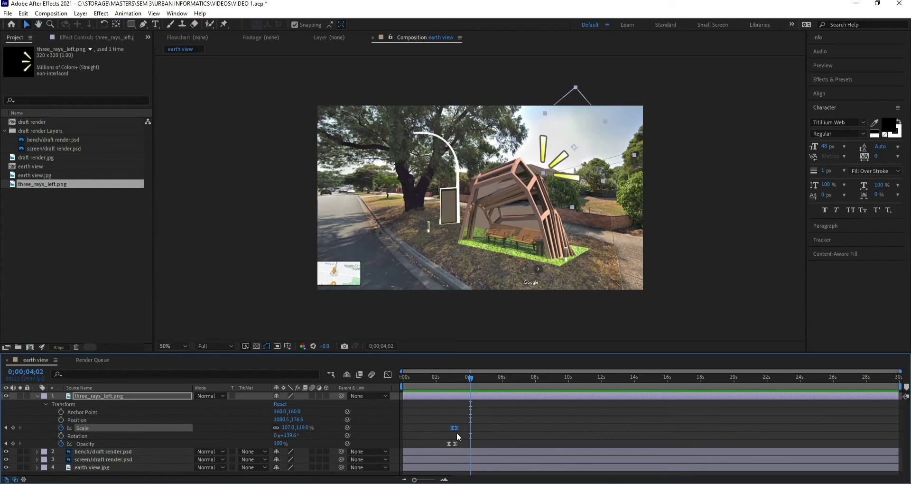
left_click(488, 429)
left_click(457, 429)
key("ctrl+v")
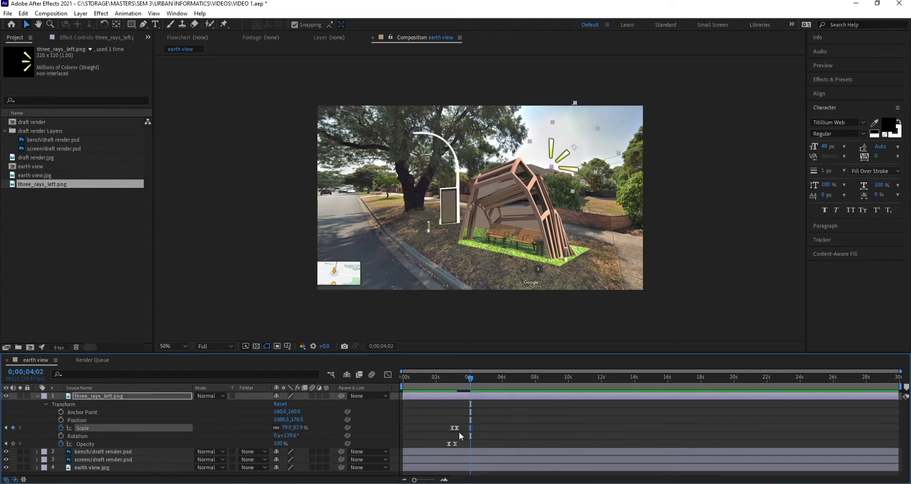
left_click_drag(470, 428, 464, 428)
Play back the rays' scale animation from 0;00;02;15.
left_click(455, 378)
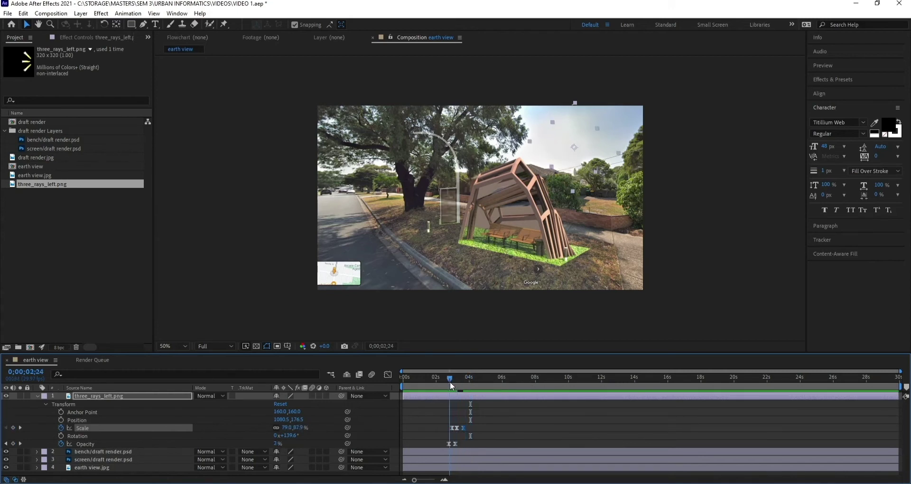
mouse_move(456, 384)
left_mouse_down()
mouse_move(466, 384)
mouse_move(445, 388)
left_mouse_up()
key("space")
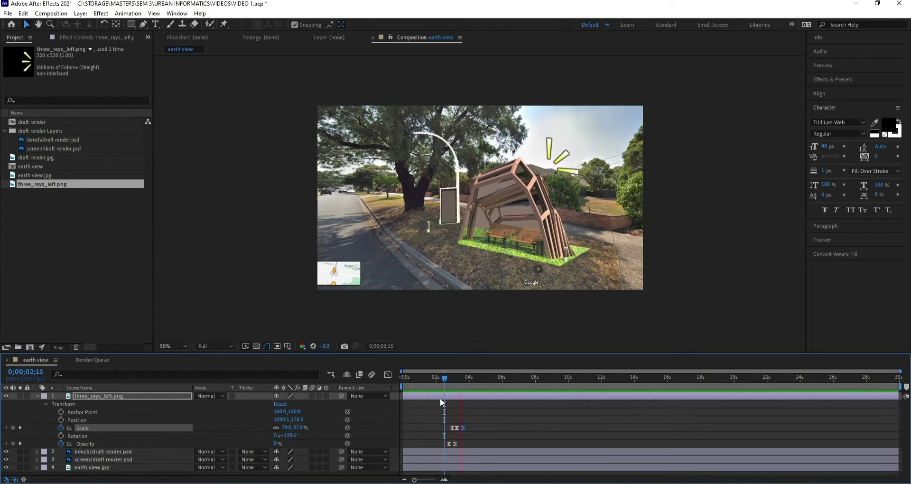
key("space")
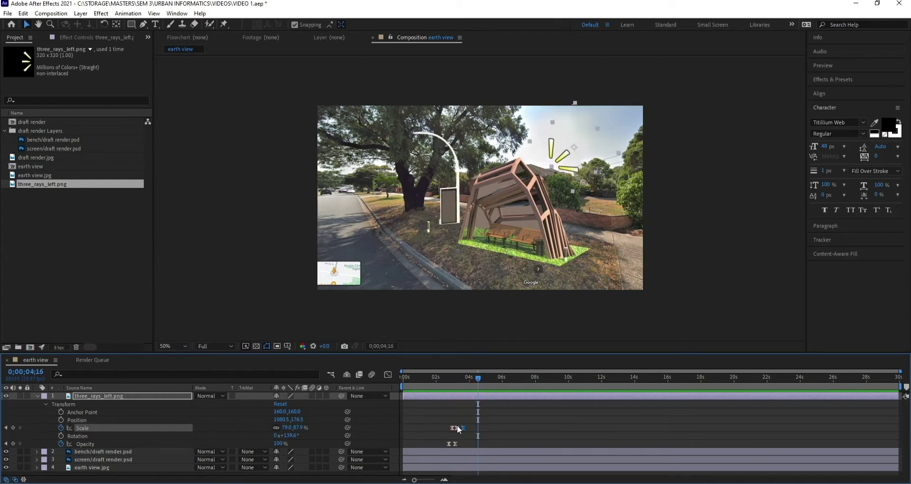
Paste a 107.0, 119.0% scale keyframe for the rays, place it at about 0;00;04;00, and preview the pulse.
key("ctrl+v")
left_click_drag(478, 428, 469, 428)
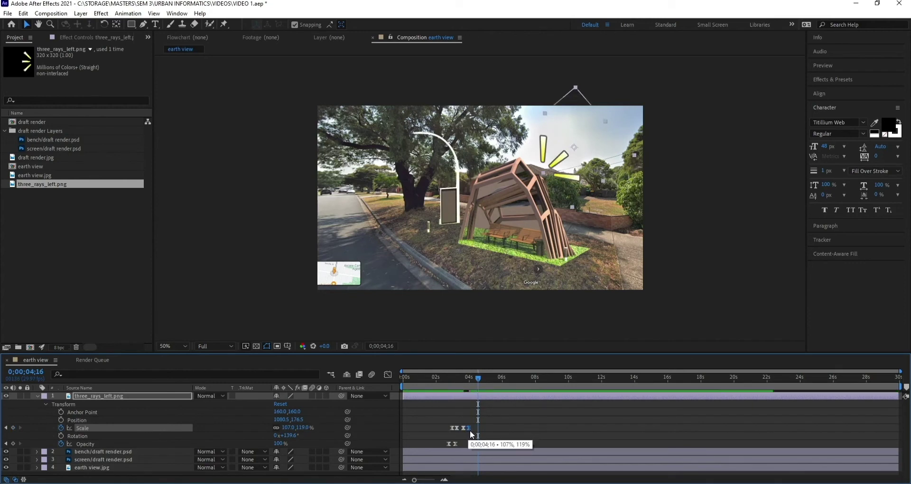
left_click_drag(479, 379, 448, 386)
key("space")
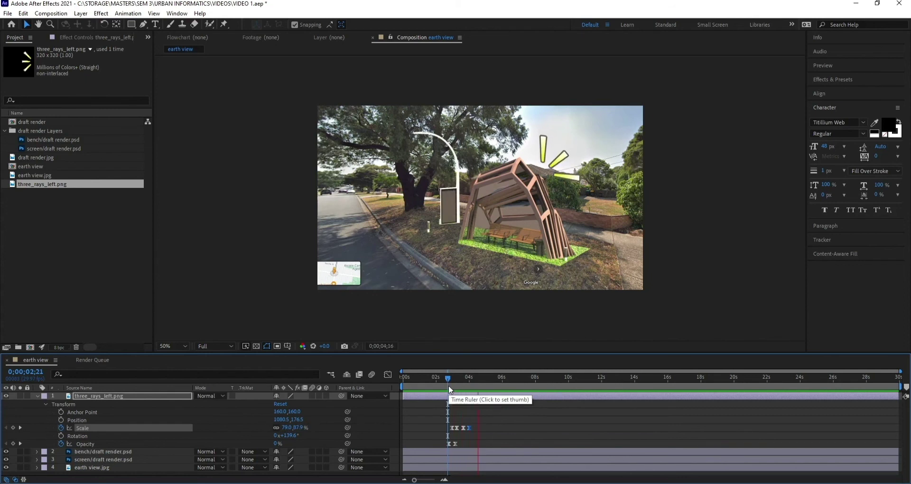
key("space")
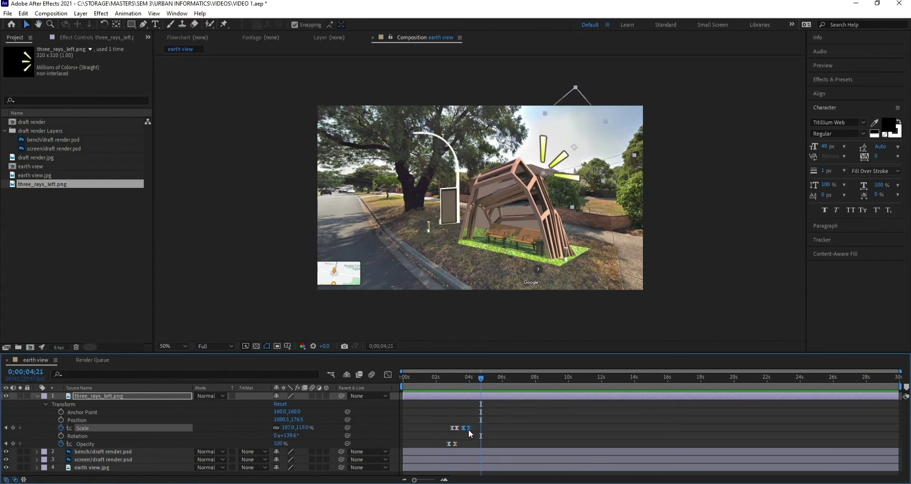
Deselect the rays' keyframes and play the whole animation from the start of the composition.
left_click_drag(455, 418, 475, 432)
left_click(471, 412)
key("Home")
key("space")
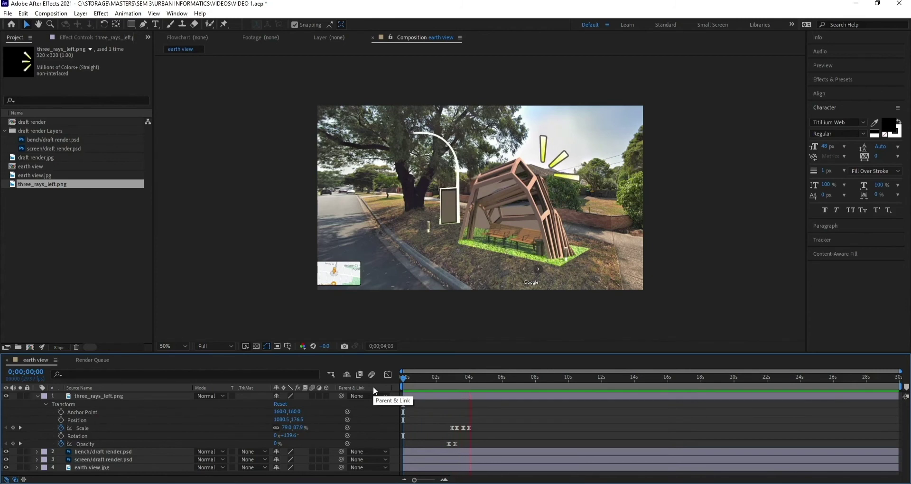
key("space")
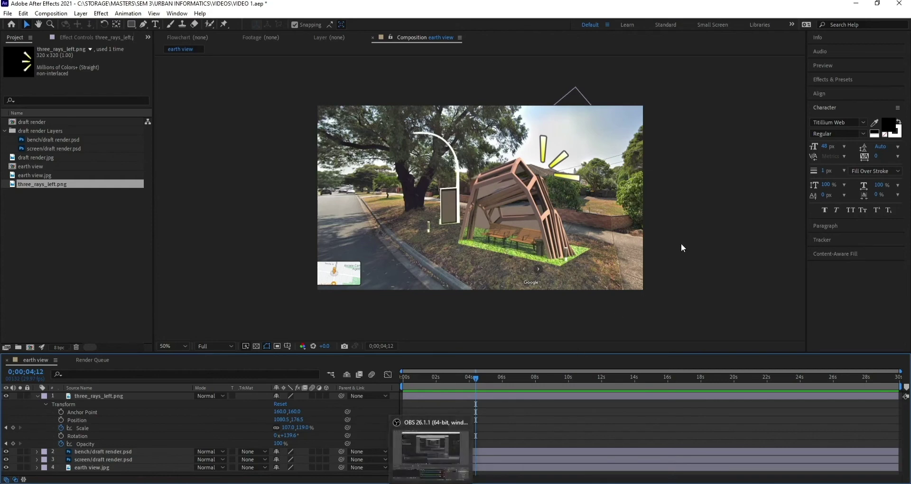
Save the project.
left_click(8, 13)
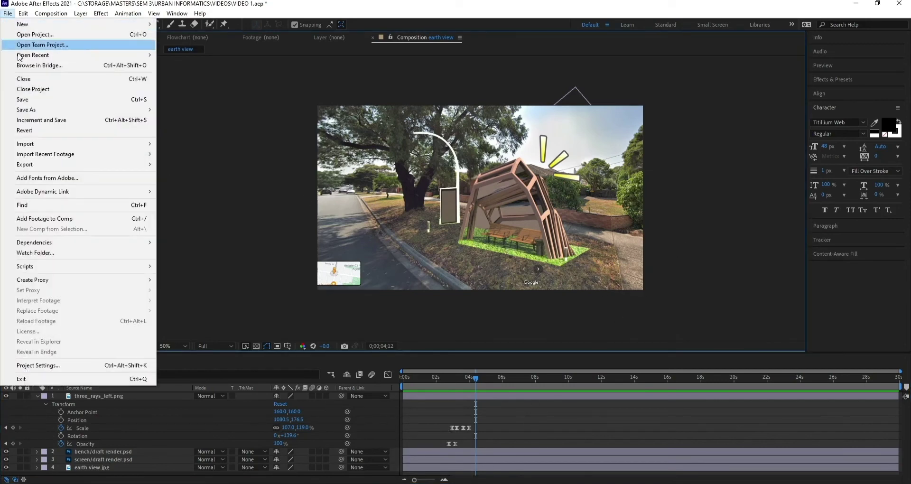
left_click(31, 102)
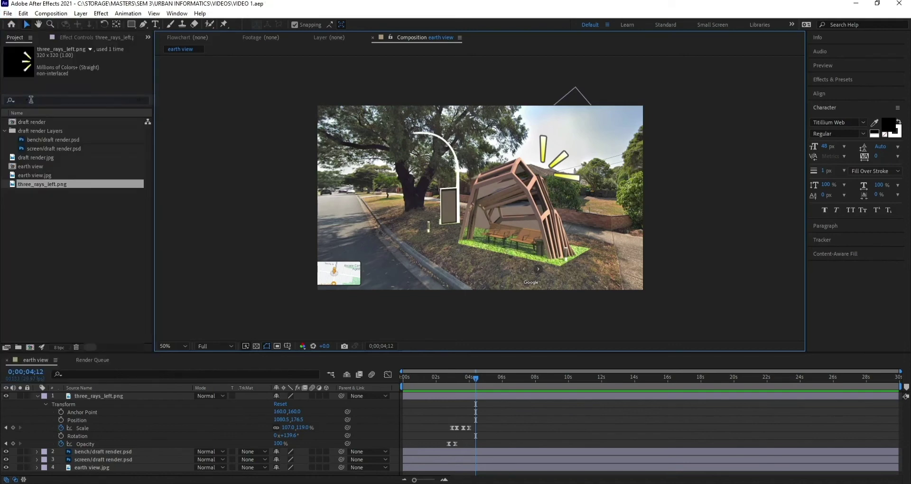
left_click(7, 14)
mouse_move(112, 164)
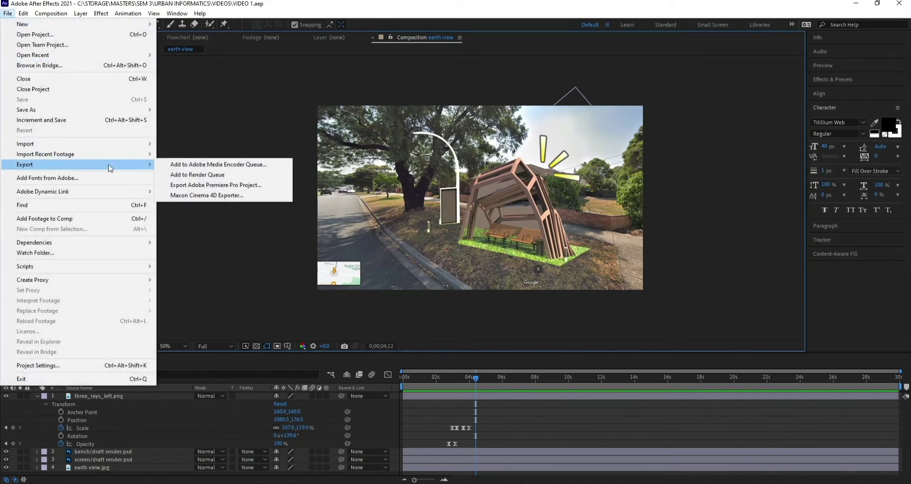
left_click(190, 164)
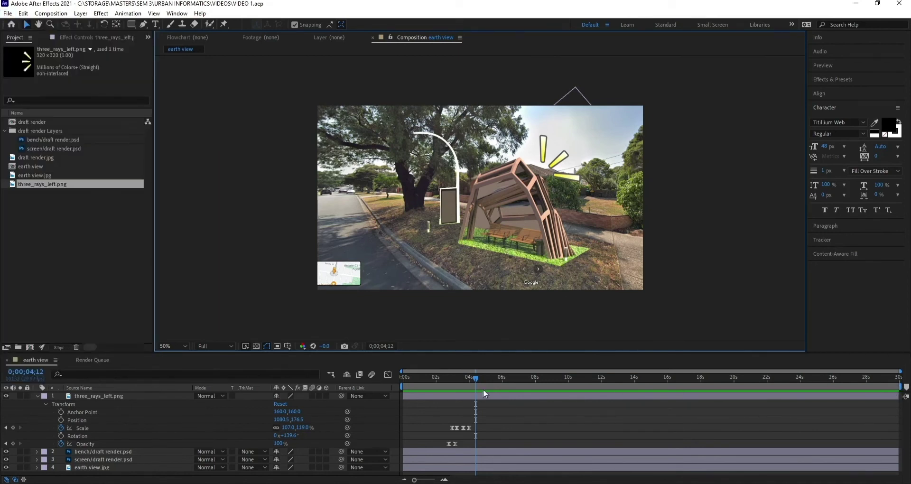
End the work area at about 0;00;04;11 and trim the earth view composition to it.
left_click_drag(472, 379, 474, 378)
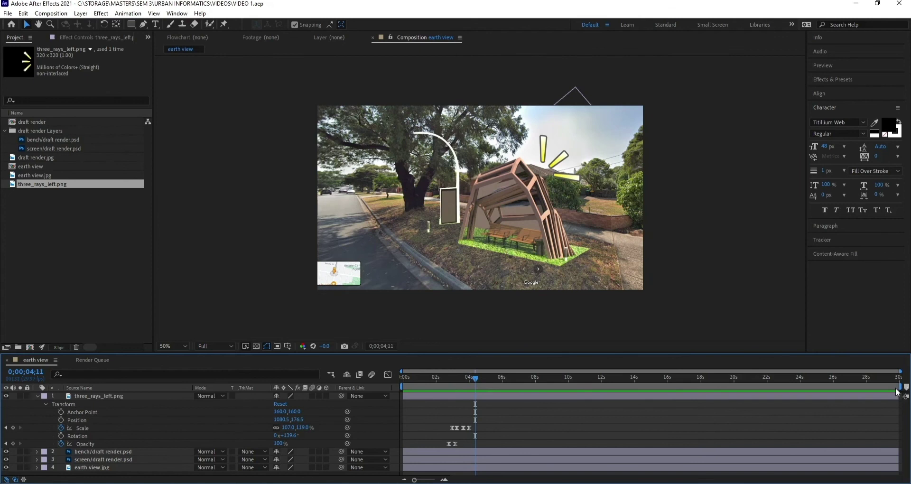
left_click_drag(872, 389, 476, 413)
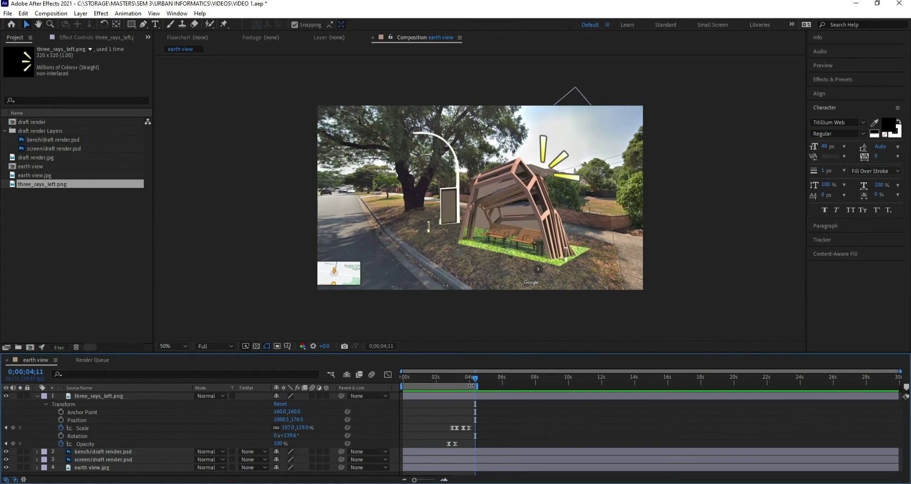
left_click(44, 15)
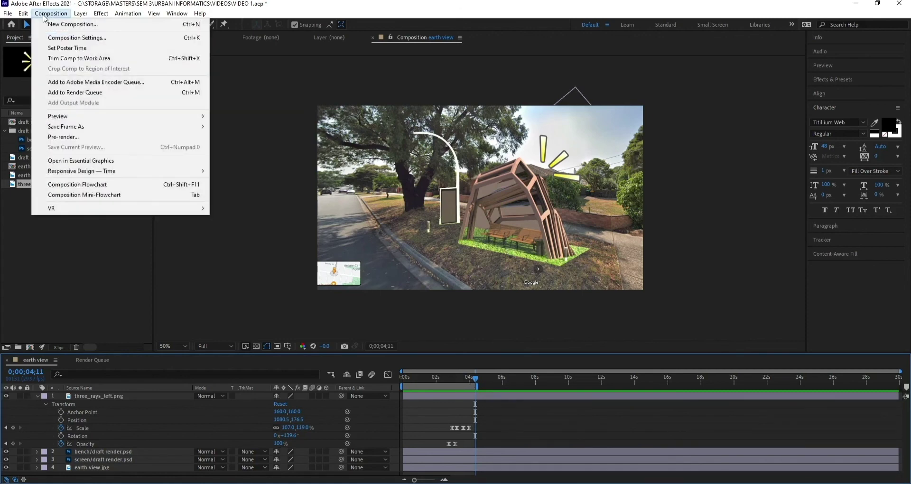
left_click(63, 62)
left_click_drag(811, 382, 895, 380)
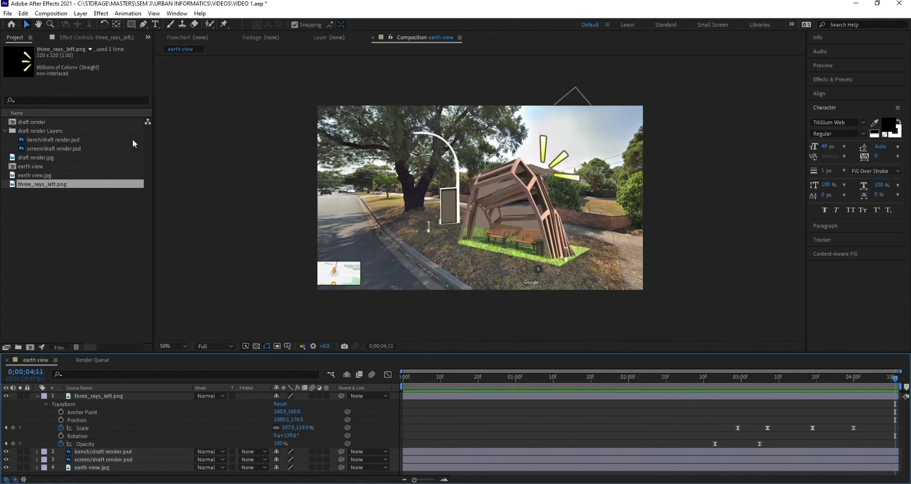
Export the earth view composition through Adobe Media Encoder as bench render.mp4 in the URBAN INFORMATICS folder.
left_click(7, 13)
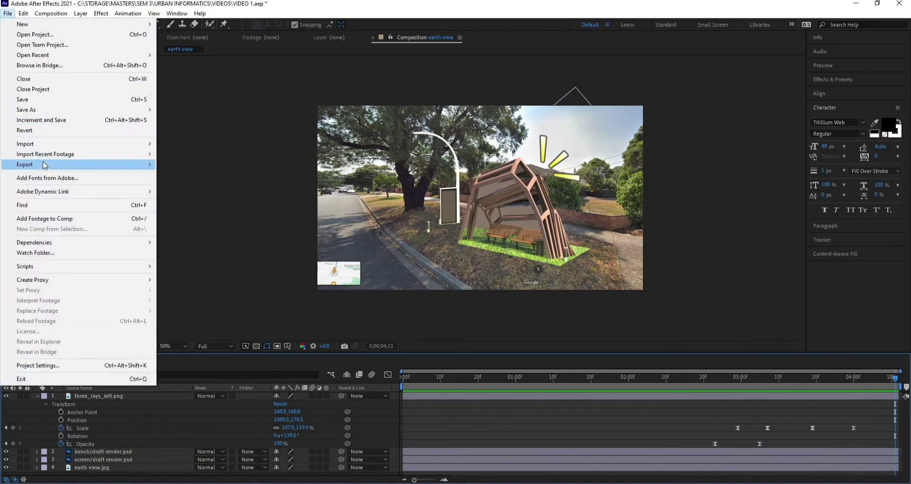
mouse_move(44, 165)
left_click(207, 166)
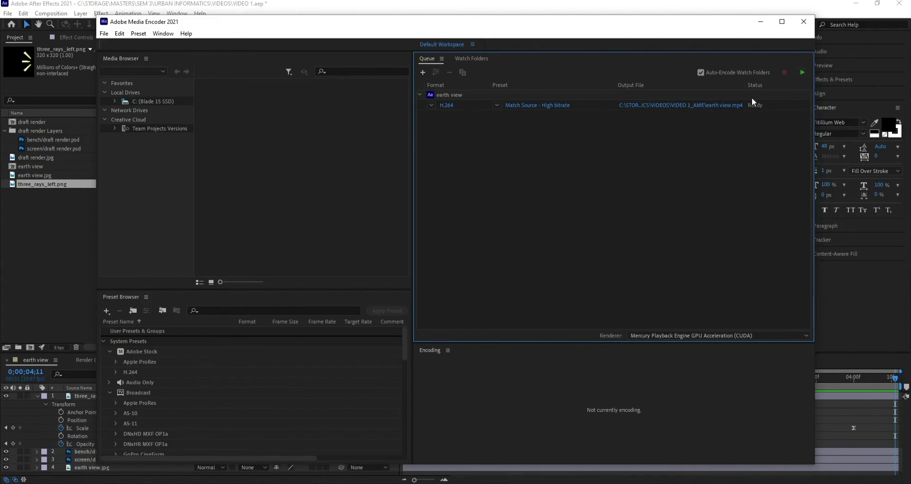
left_click(729, 110)
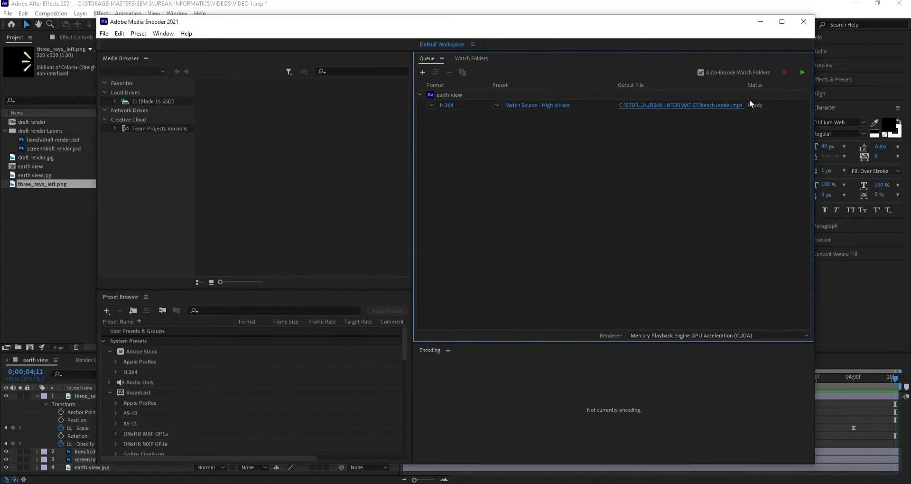
left_click(803, 72)
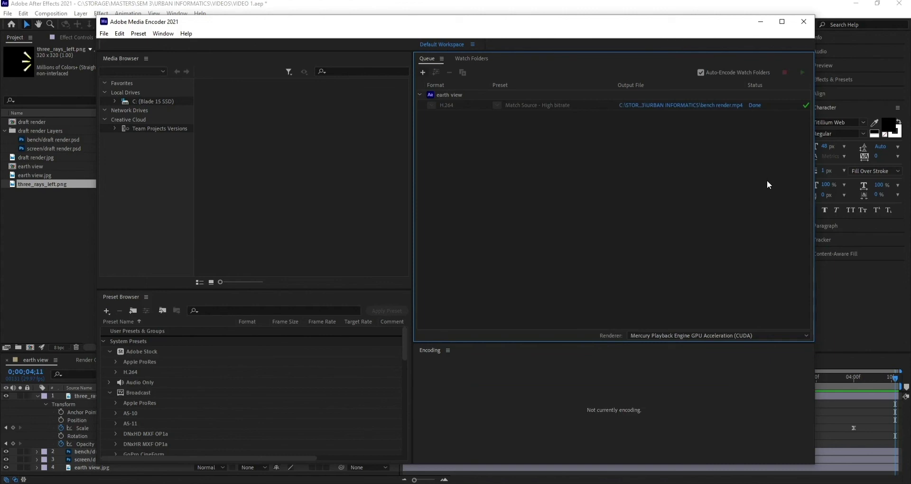
Open the output folder of the finished export and play bench render.mp4.
left_click(676, 107)
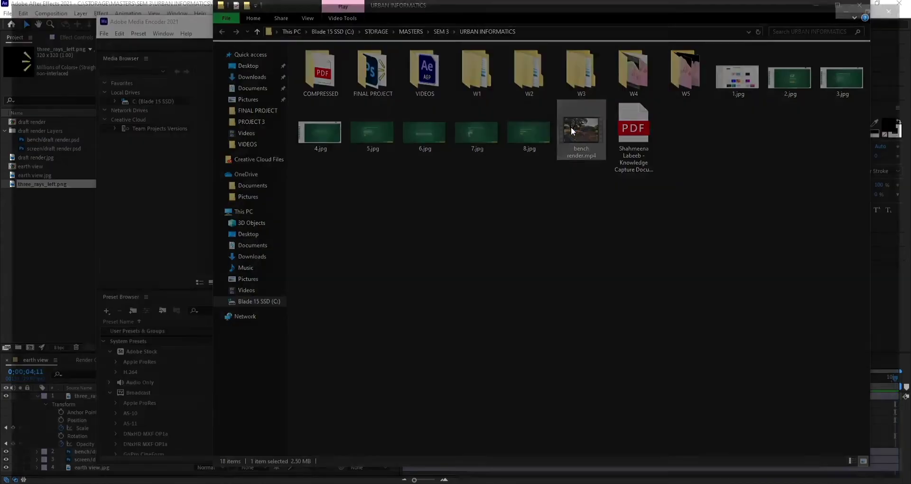
double_click(571, 127)
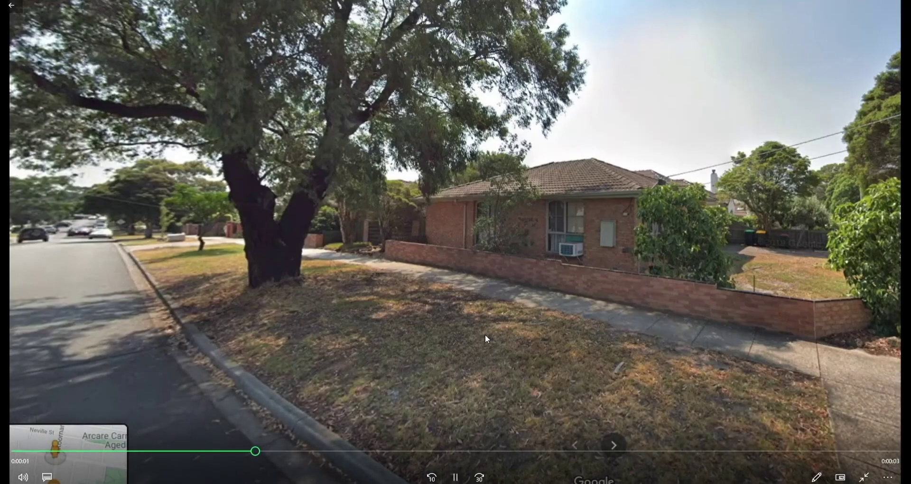